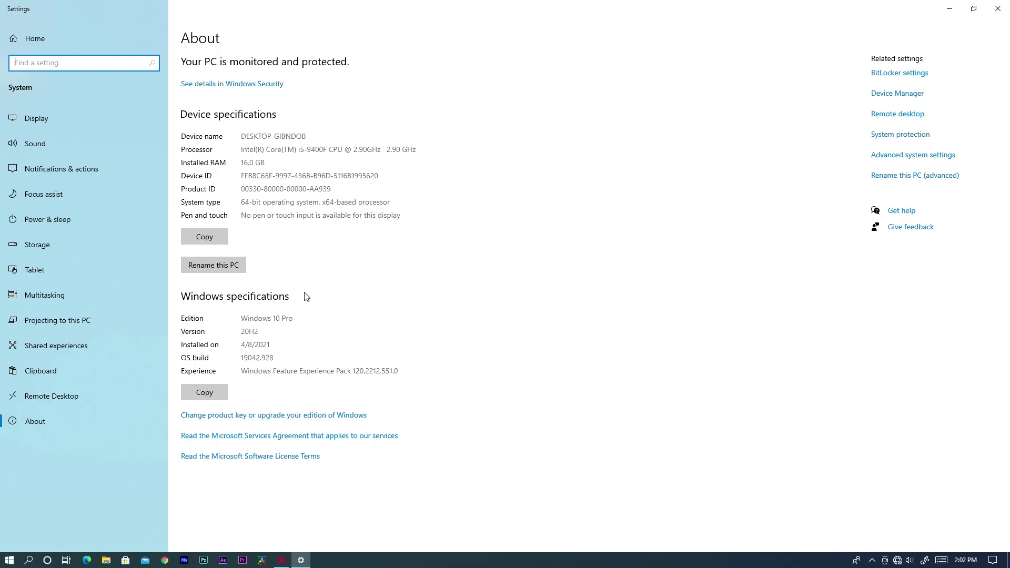
Step: Close the system information window, refresh the desktop, and launch Adobe Premiere Pro 2020
{"action": "left_click", "coordinate": [998, 8]}
{"action": "right_click", "coordinate": [452, 197]}
{"action": "left_click", "coordinate": [503, 245]}
{"action": "right_click", "coordinate": [262, 521]}
{"action": "left_click", "coordinate": [301, 431]}
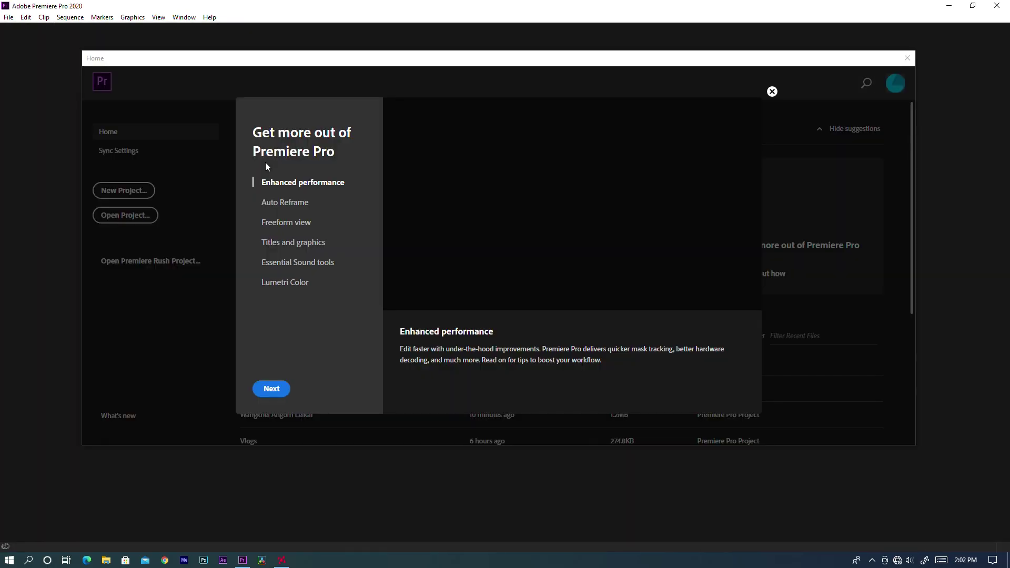
Step: Dismiss the feature introduction and look over the recent projects on the start screen
{"action": "left_click", "coordinate": [772, 92]}
{"action": "left_click", "coordinate": [820, 132]}
{"action": "left_click", "coordinate": [819, 132]}
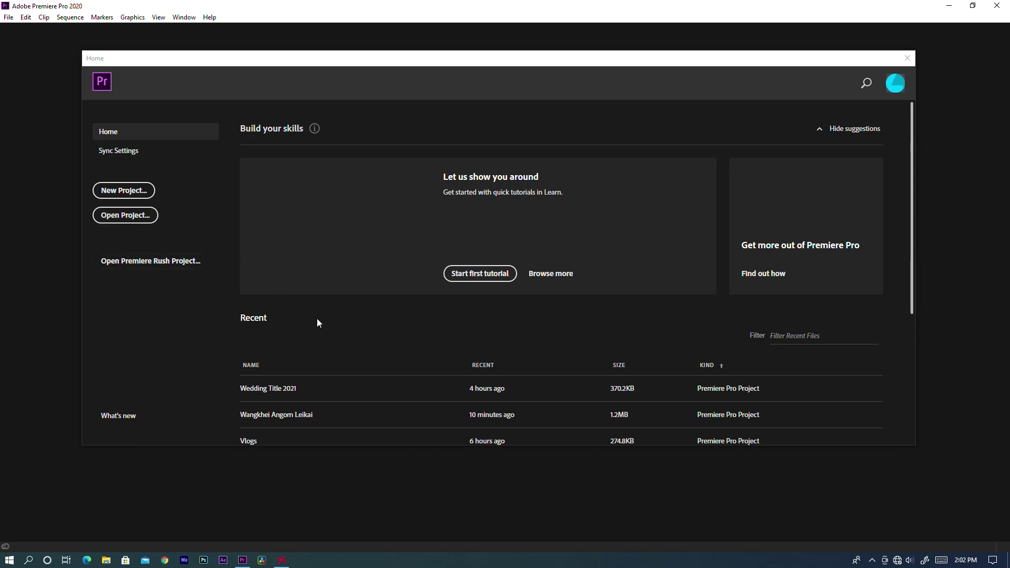
{"action": "scroll", "coordinate": [377, 406], "scroll_direction": "down", "scroll_amount": 2}
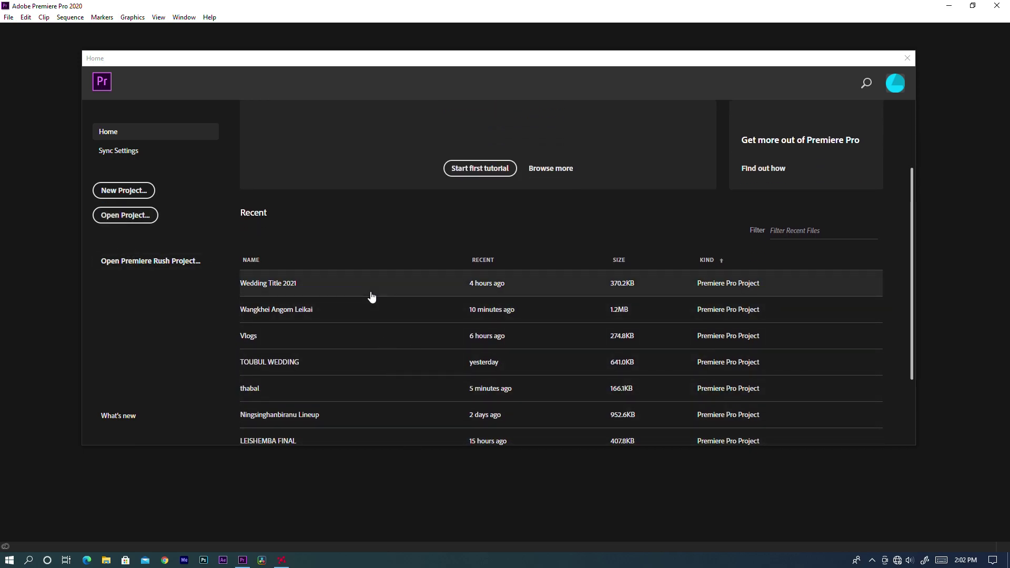
{"action": "scroll", "coordinate": [243, 368], "scroll_direction": "up", "scroll_amount": 2}
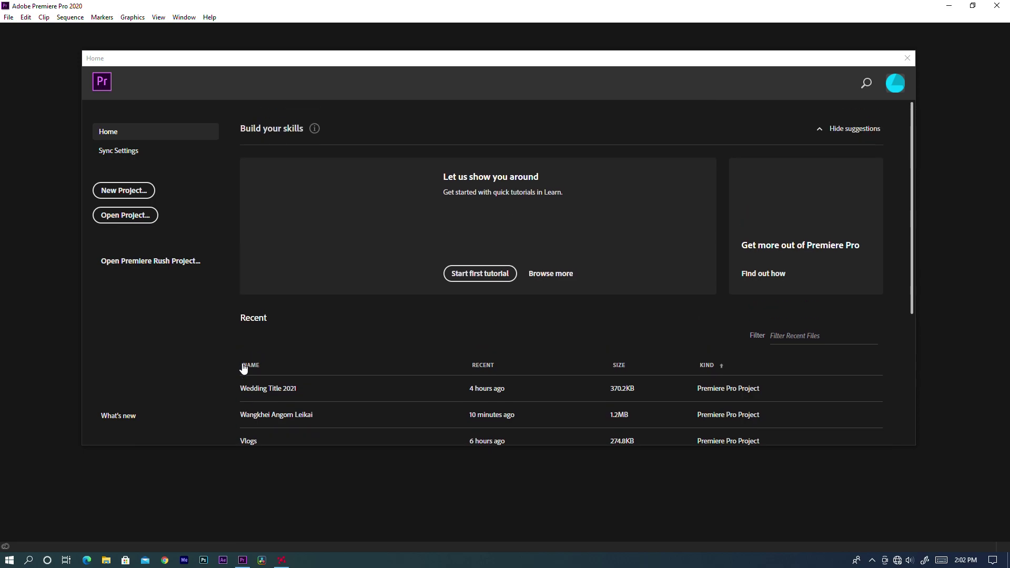
Step: Look through Documents\Adobe\Premiere Pro\14.0 for existing projects to open, cancel without opening one, and dismiss the feature introduction
{"action": "left_click", "coordinate": [143, 216]}
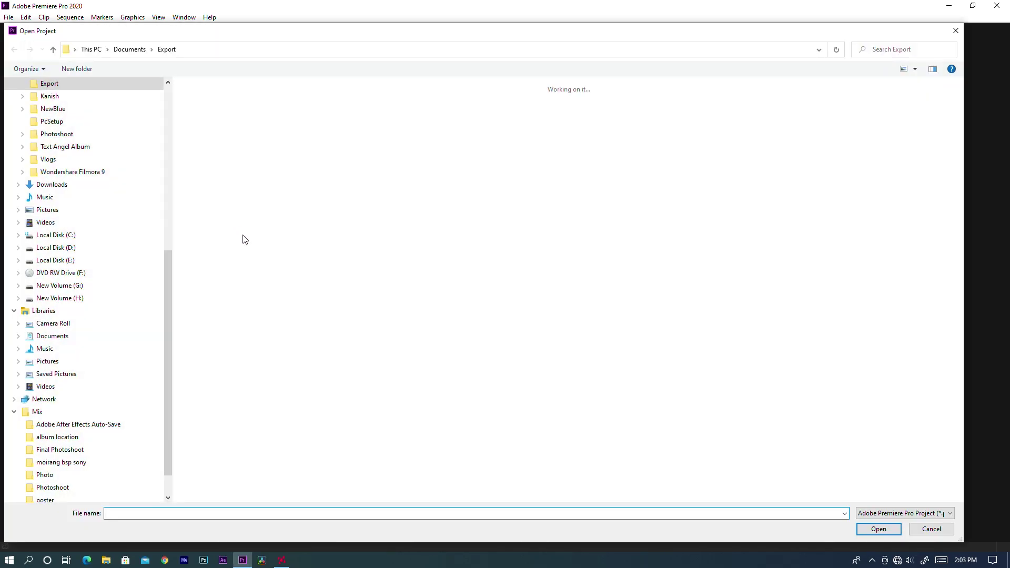
{"action": "scroll", "coordinate": [101, 244], "scroll_direction": "up", "scroll_amount": 6}
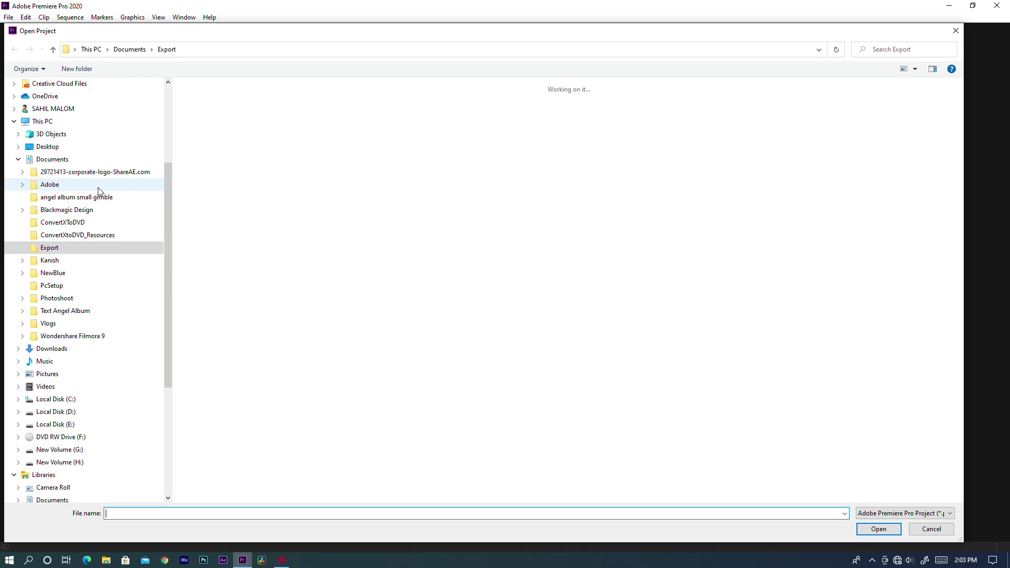
{"action": "scroll", "coordinate": [86, 318], "scroll_direction": "up", "scroll_amount": 3}
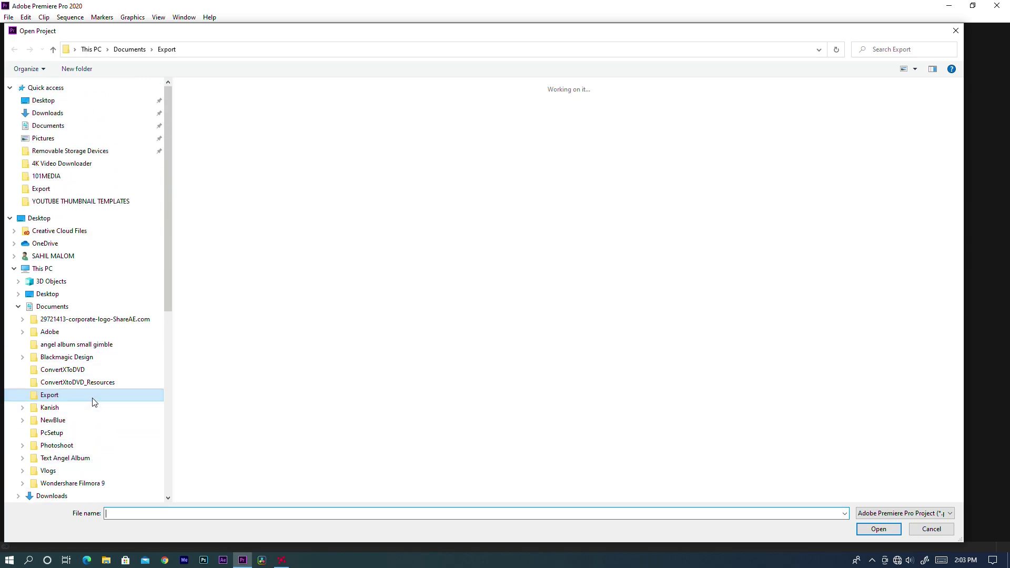
{"action": "left_click", "coordinate": [92, 370]}
{"action": "left_click", "coordinate": [93, 358]}
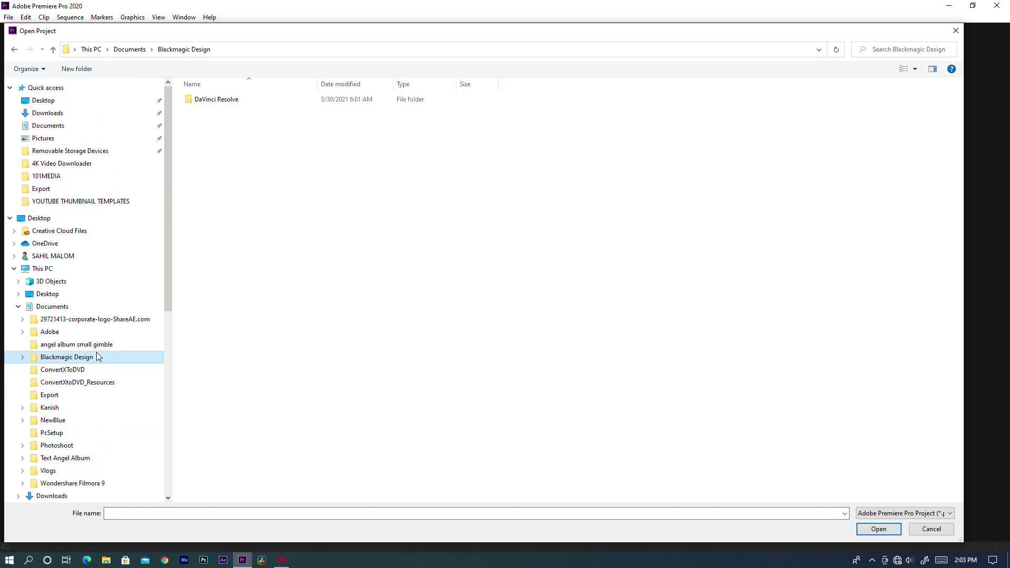
{"action": "left_click", "coordinate": [63, 332]}
{"action": "double_click", "coordinate": [264, 167]}
{"action": "double_click", "coordinate": [200, 110]}
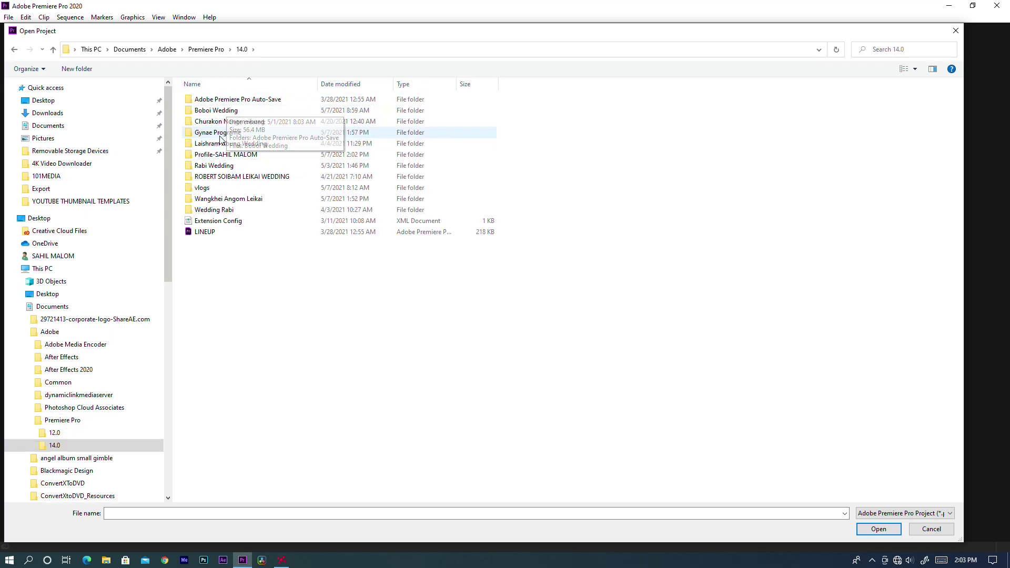
{"action": "left_click", "coordinate": [955, 31]}
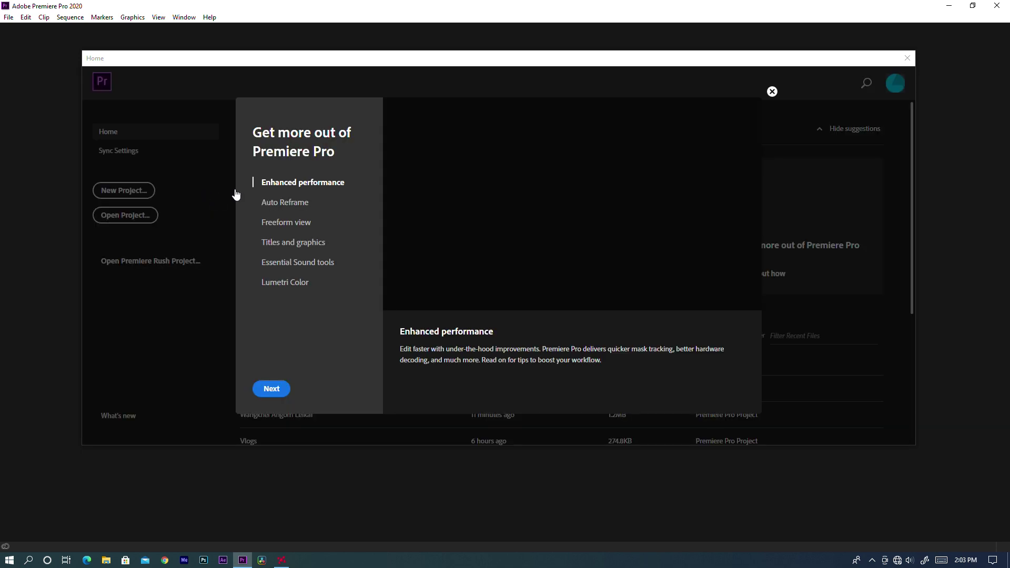
{"action": "left_click", "coordinate": [771, 91]}
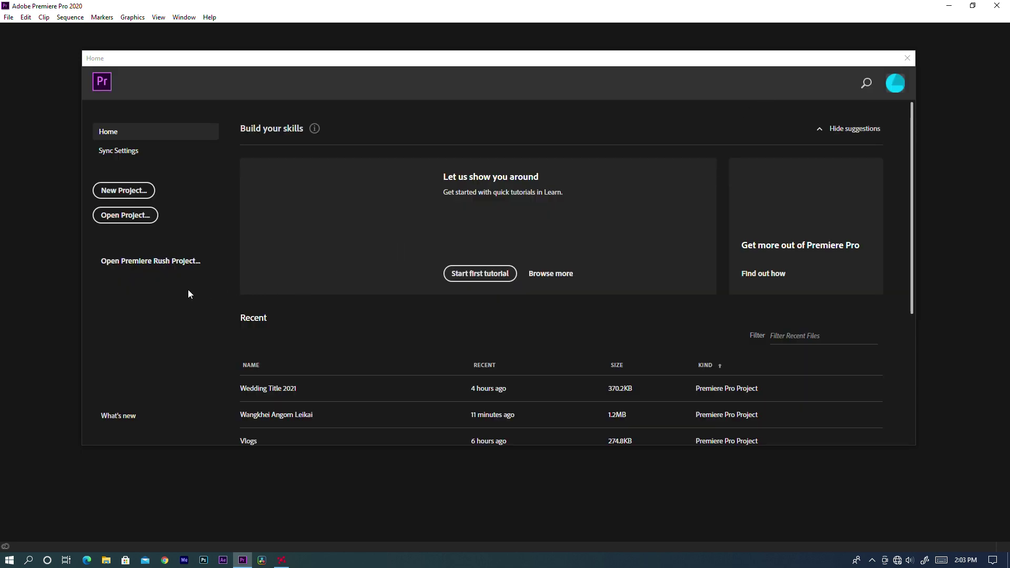
Step: Start a new project and browse to Local Disk (E:) for its location
{"action": "left_click", "coordinate": [140, 192]}
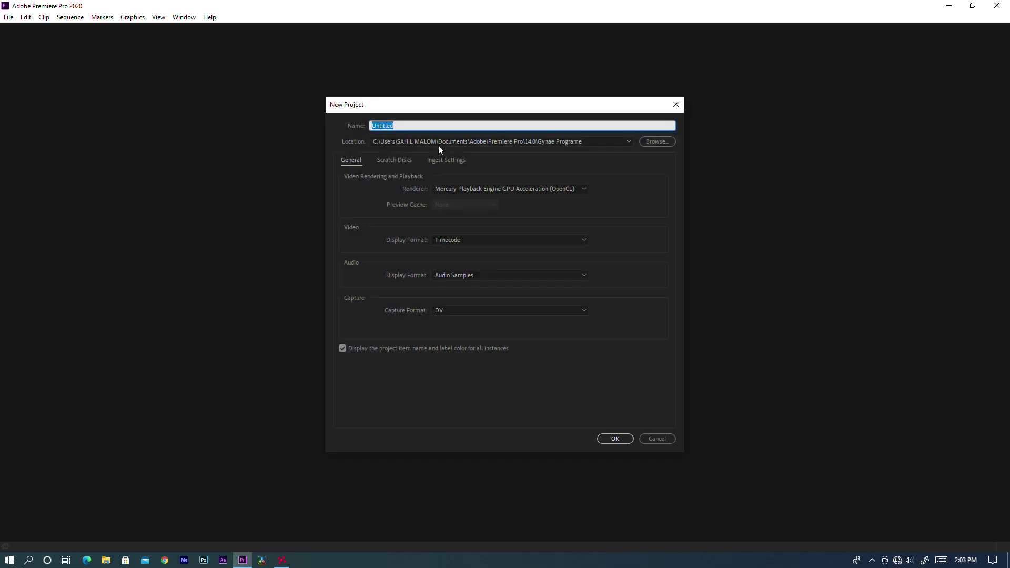
{"action": "left_click", "coordinate": [672, 140]}
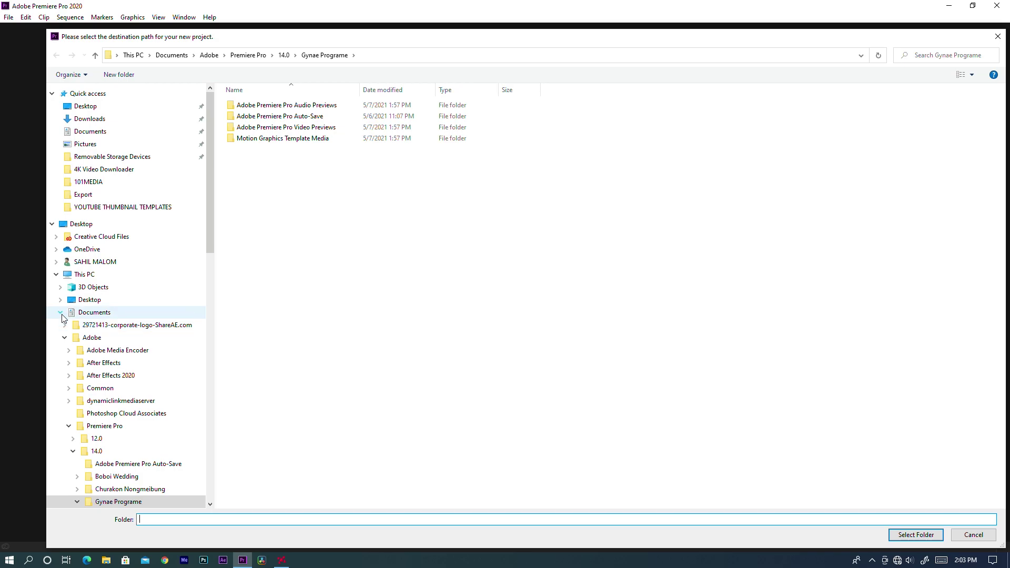
{"action": "left_click", "coordinate": [60, 313]}
{"action": "scroll", "coordinate": [140, 330], "scroll_direction": "down", "scroll_amount": 1}
{"action": "left_click", "coordinate": [131, 358]}
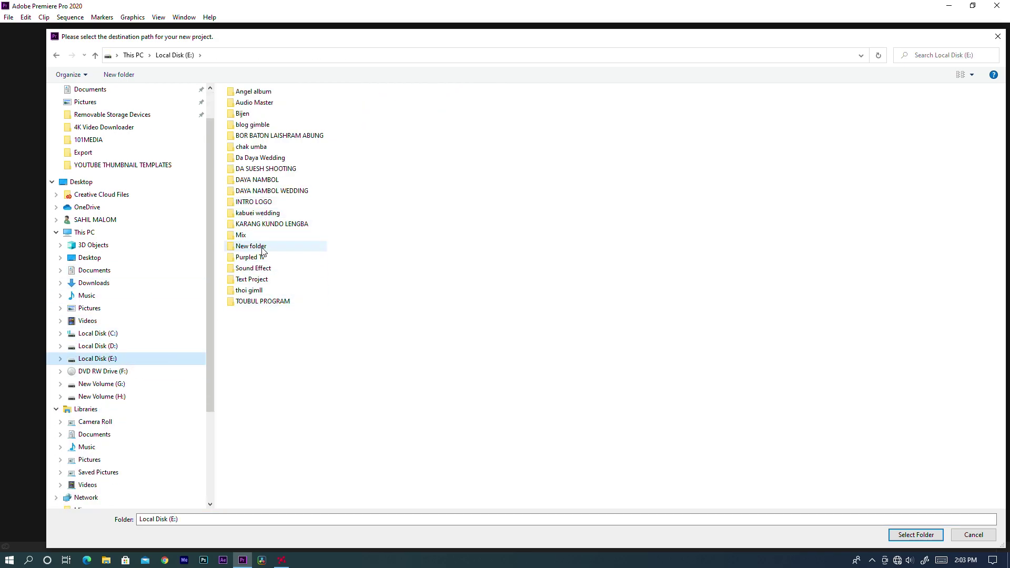
Step: Look through the WEDDING SEASON 2021 folder on New Volume (G:) for a possible project location
{"action": "left_click", "coordinate": [120, 385]}
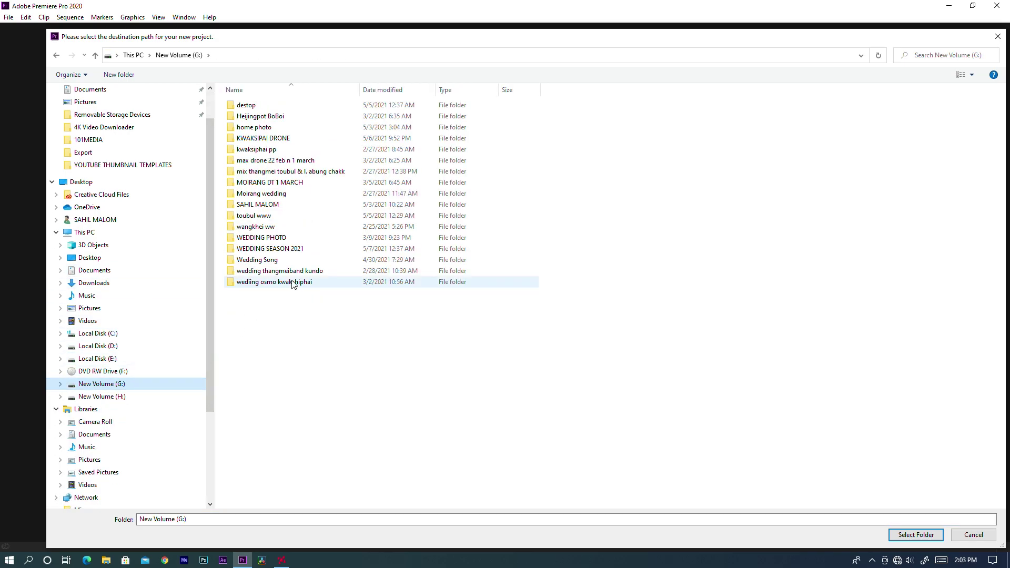
{"action": "double_click", "coordinate": [271, 249]}
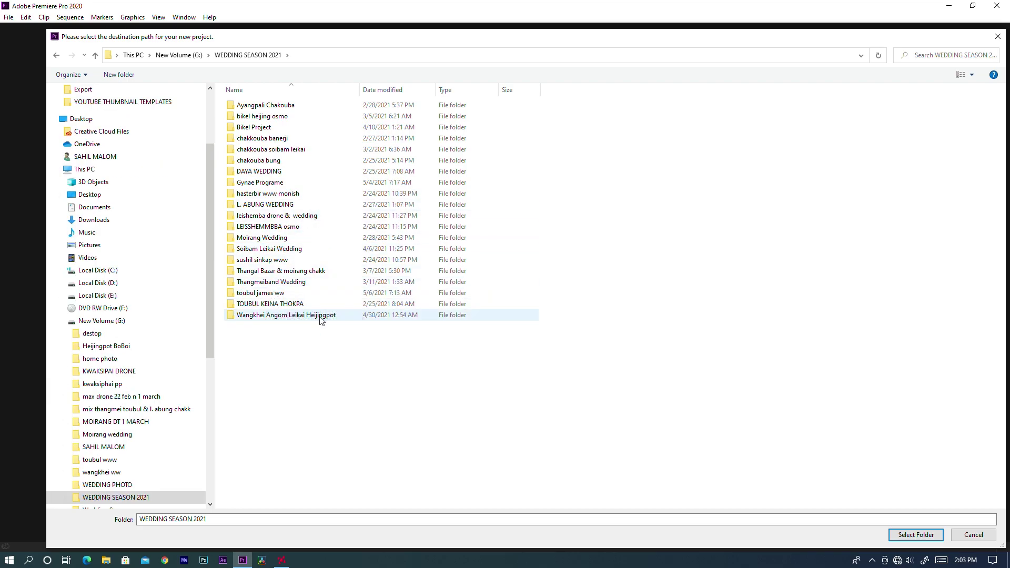
{"action": "left_click", "coordinate": [260, 308]}
{"action": "double_click", "coordinate": [260, 308]}
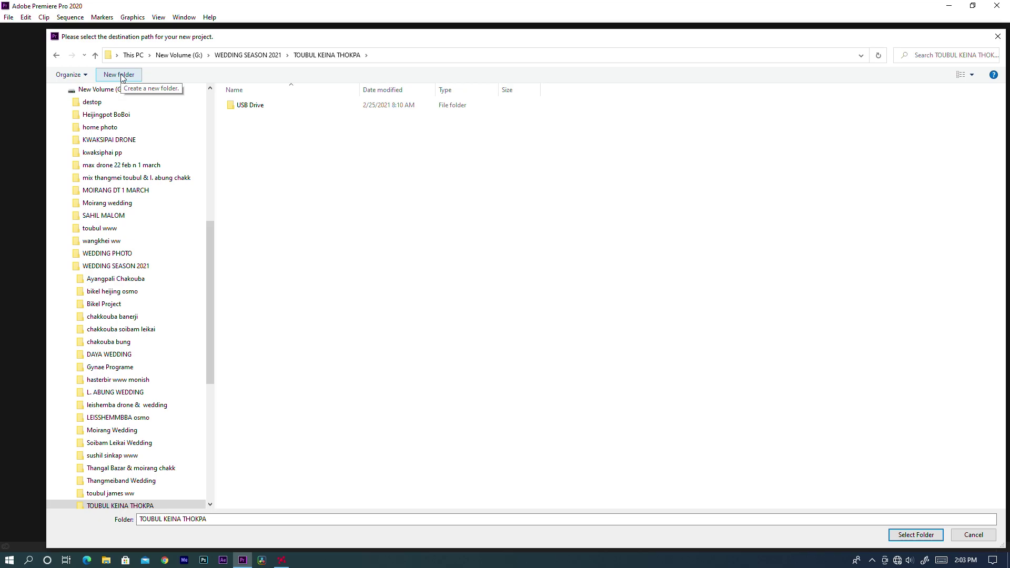
{"action": "left_click", "coordinate": [95, 53]}
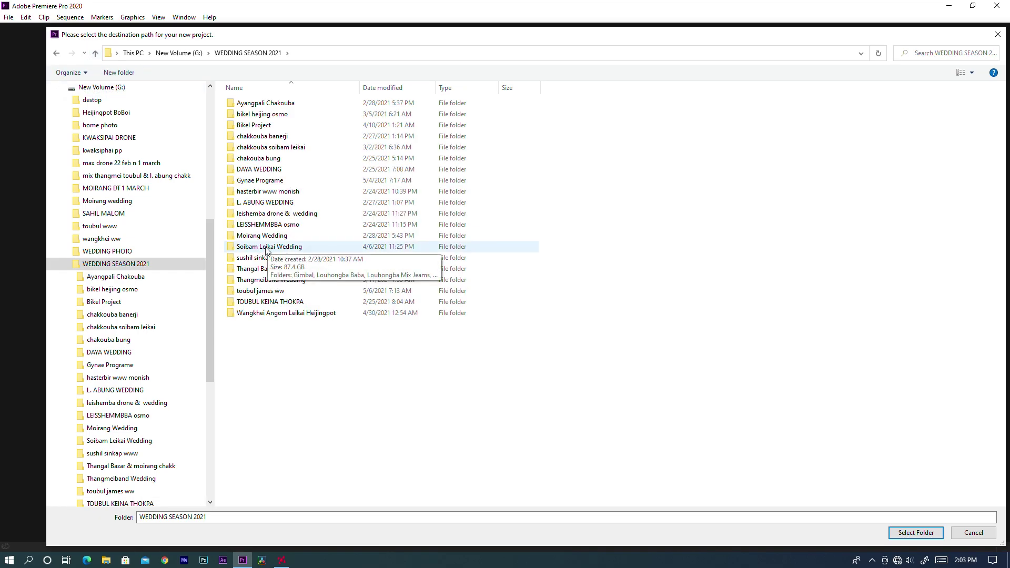
{"action": "scroll", "coordinate": [123, 248], "scroll_direction": "up", "scroll_amount": 2}
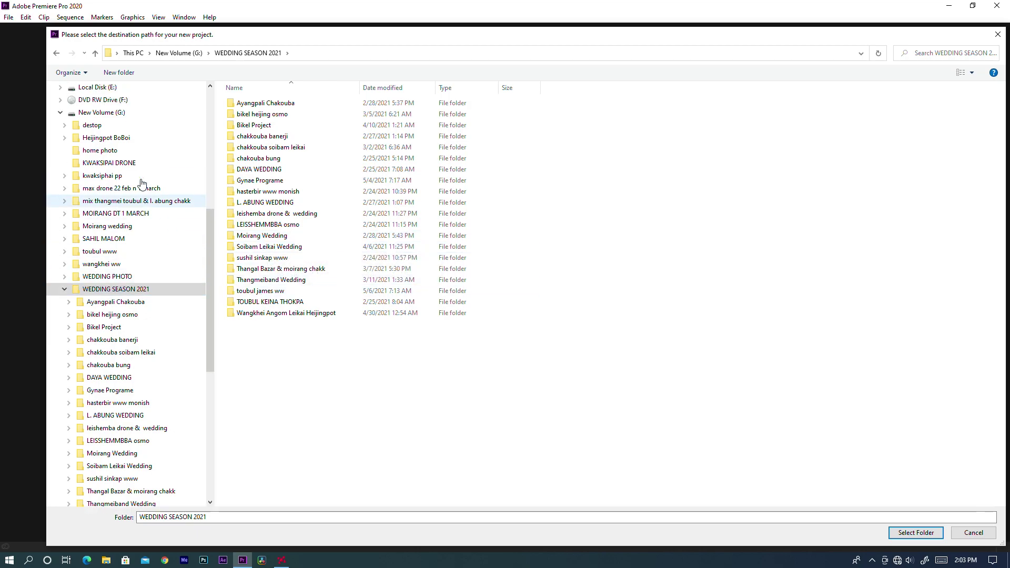
{"action": "scroll", "coordinate": [124, 270], "scroll_direction": "up", "scroll_amount": 3}
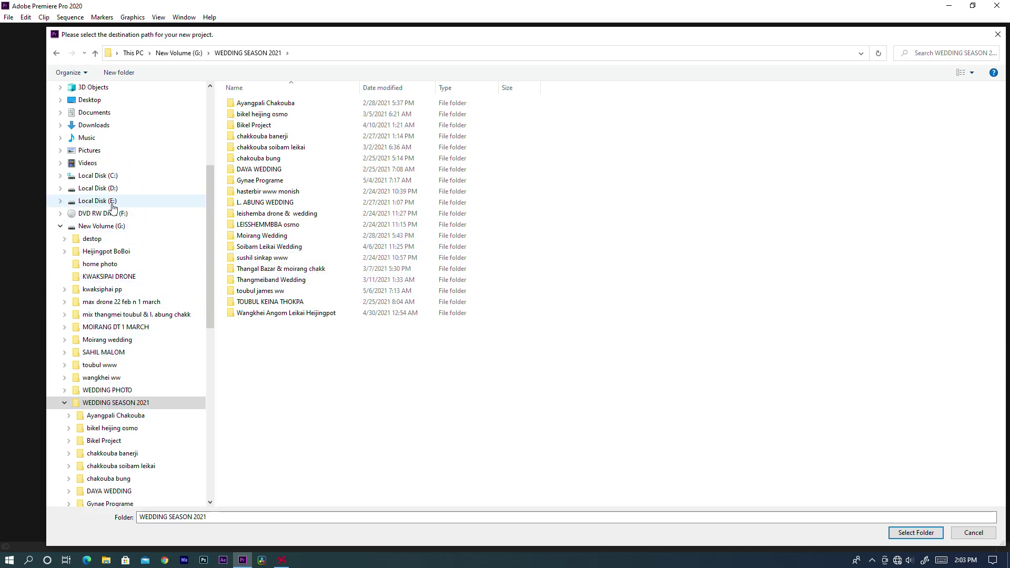
Step: Create a new folder named Prewedding on Local Disk (E:)
{"action": "left_click", "coordinate": [89, 201]}
{"action": "key", "text": "ctrl+shift+n"}
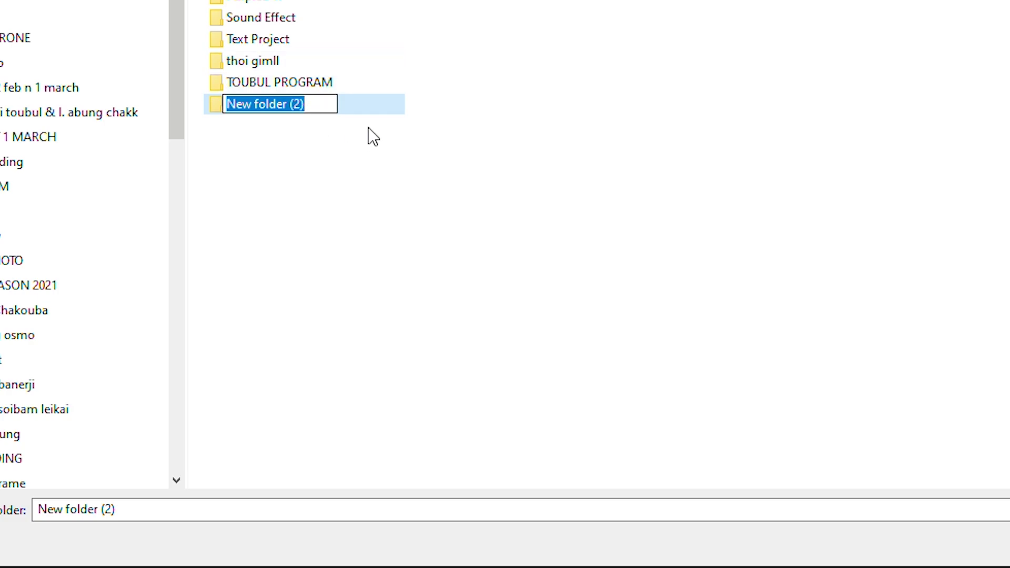
{"action": "type", "text": "Prew"}
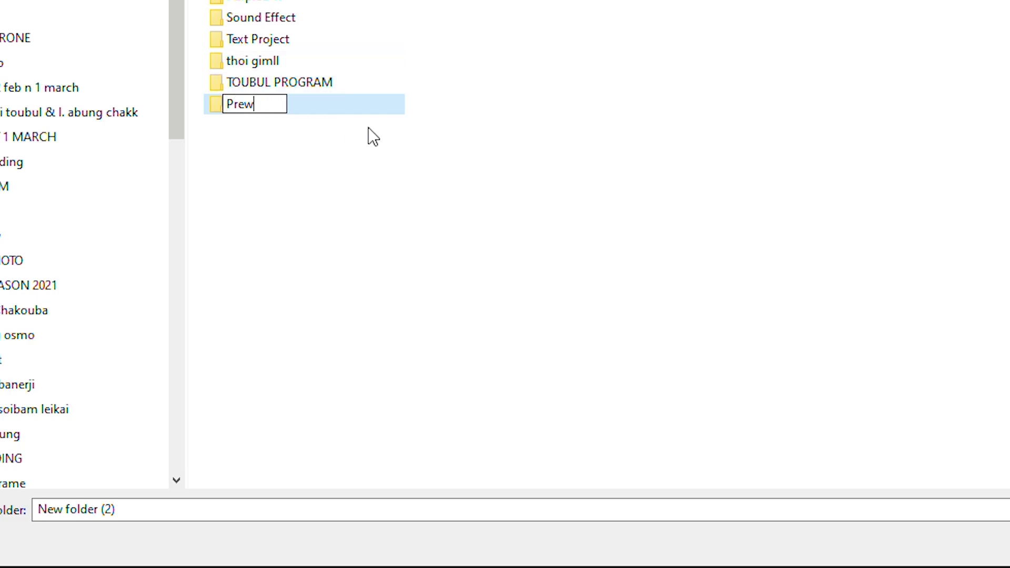
{"action": "type", "text": "edd"}
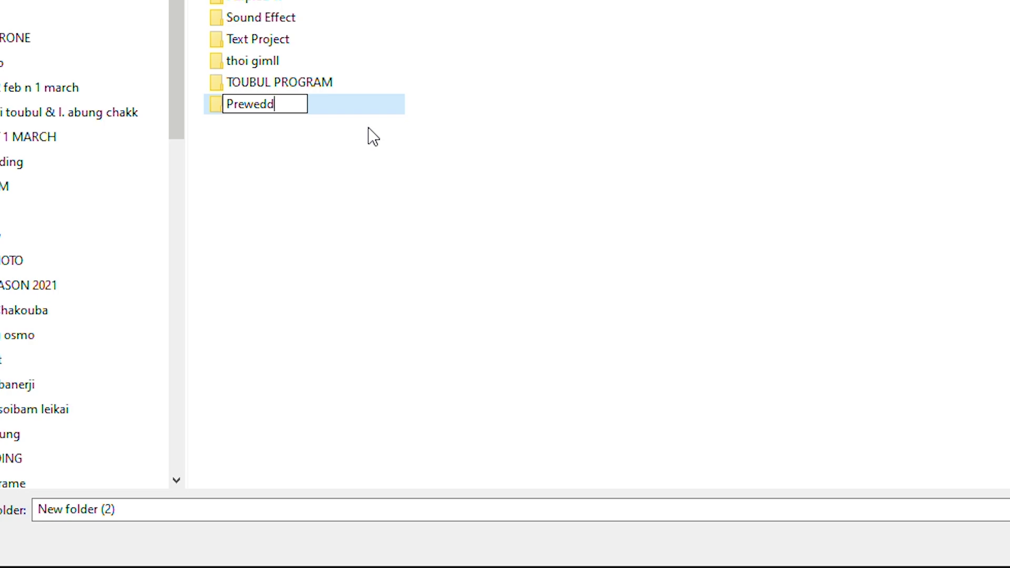
{"action": "type", "text": "ing"}
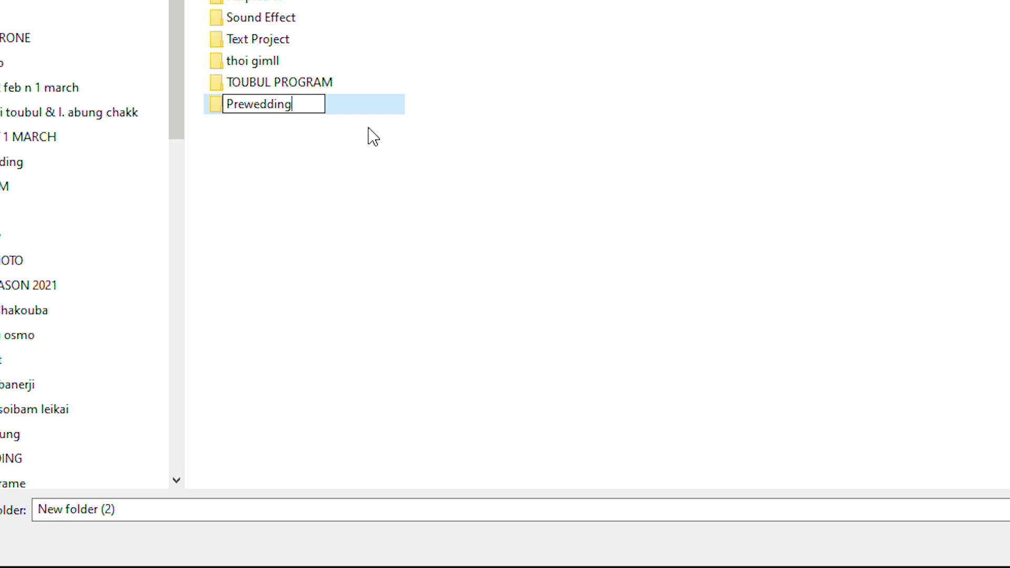
{"action": "key", "text": "Return"}
Step: Use the Prewedding folder as the project location and name the project Prewedding
{"action": "double_click", "coordinate": [284, 108]}
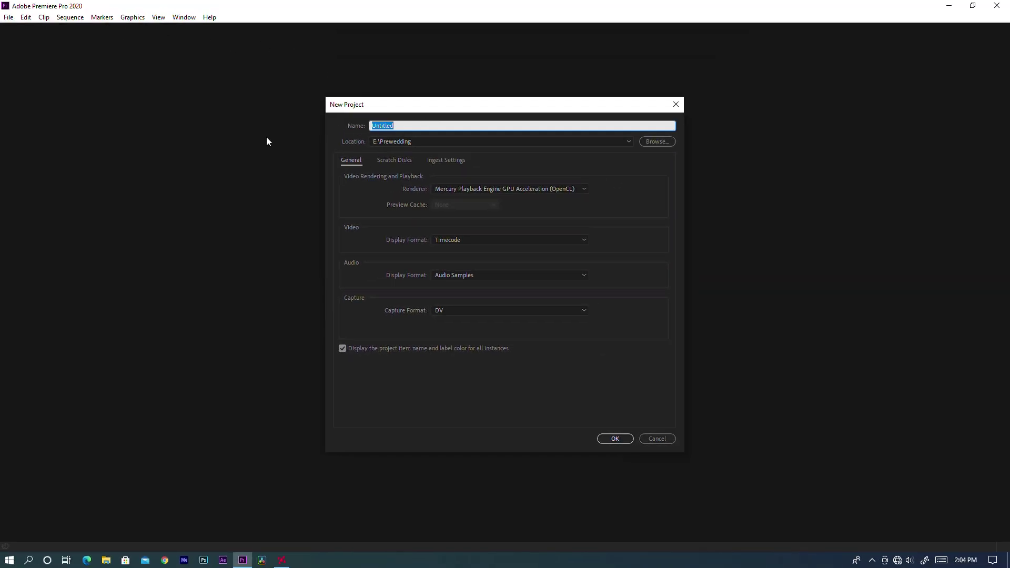
{"action": "type", "text": "Prewedding"}
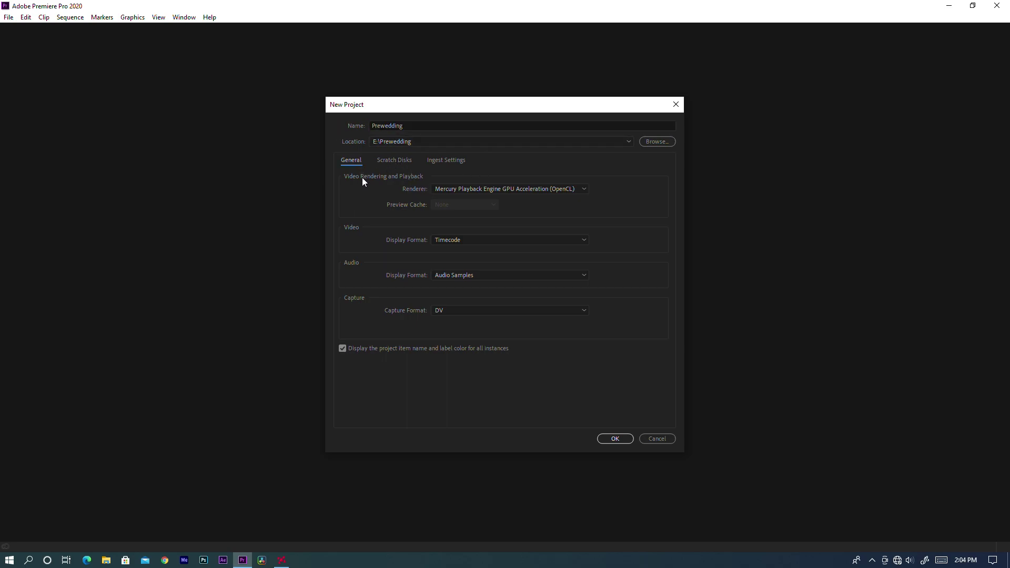
Step: Inspect the available renderers and choose Timecode as the video display format
{"action": "left_click", "coordinate": [478, 189]}
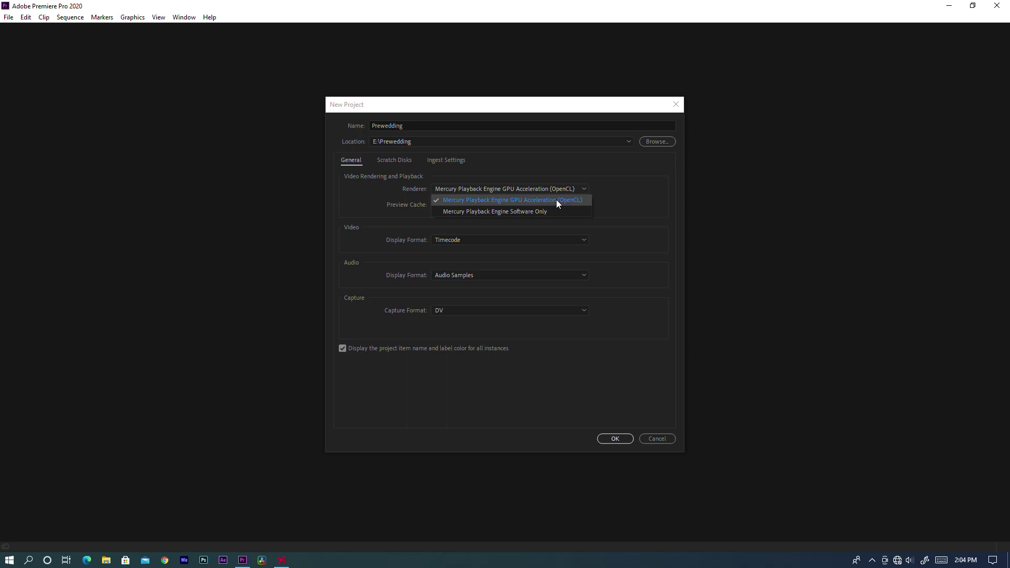
{"action": "left_click", "coordinate": [635, 223]}
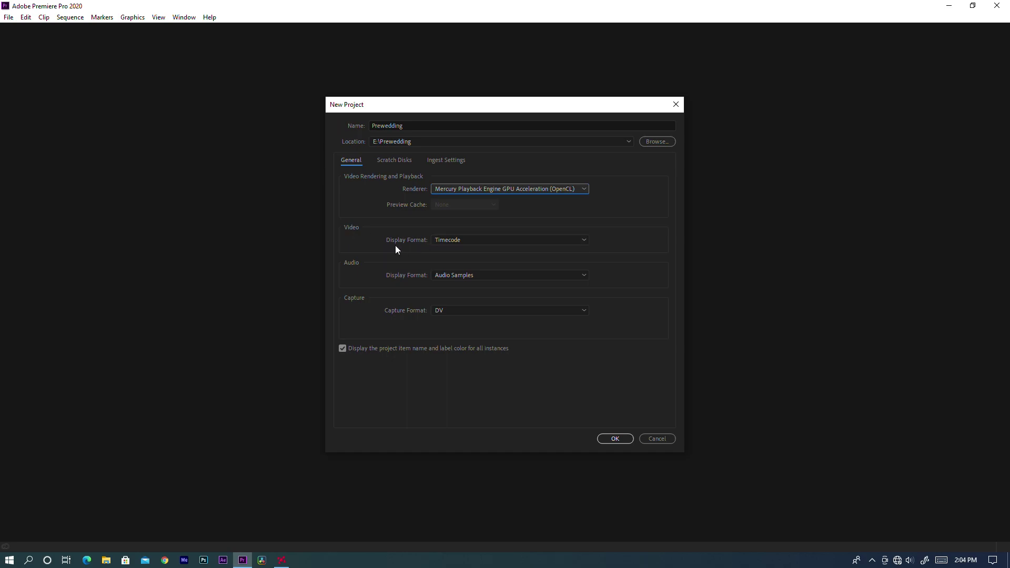
{"action": "left_click", "coordinate": [459, 242]}
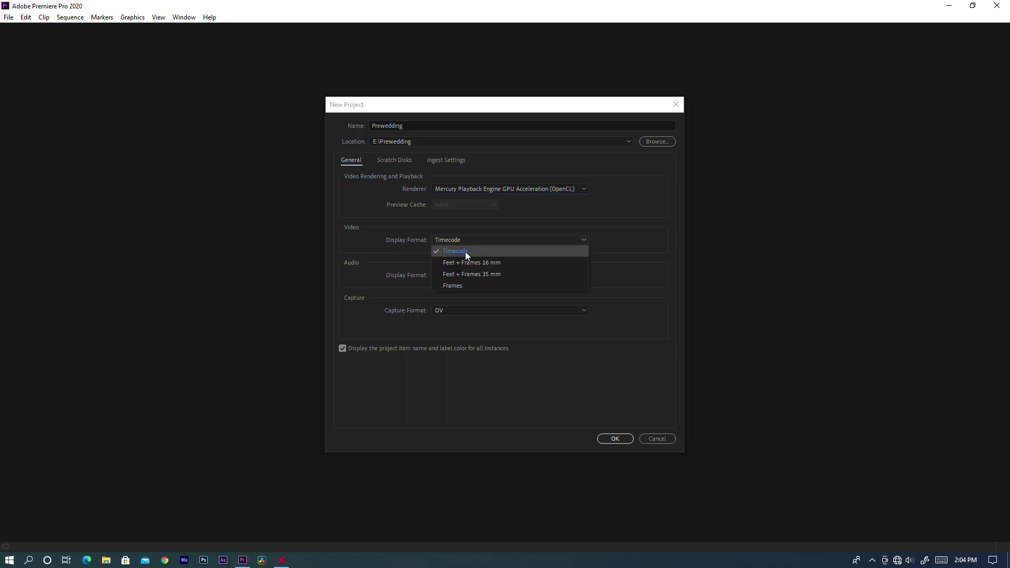
{"action": "left_click", "coordinate": [465, 251]}
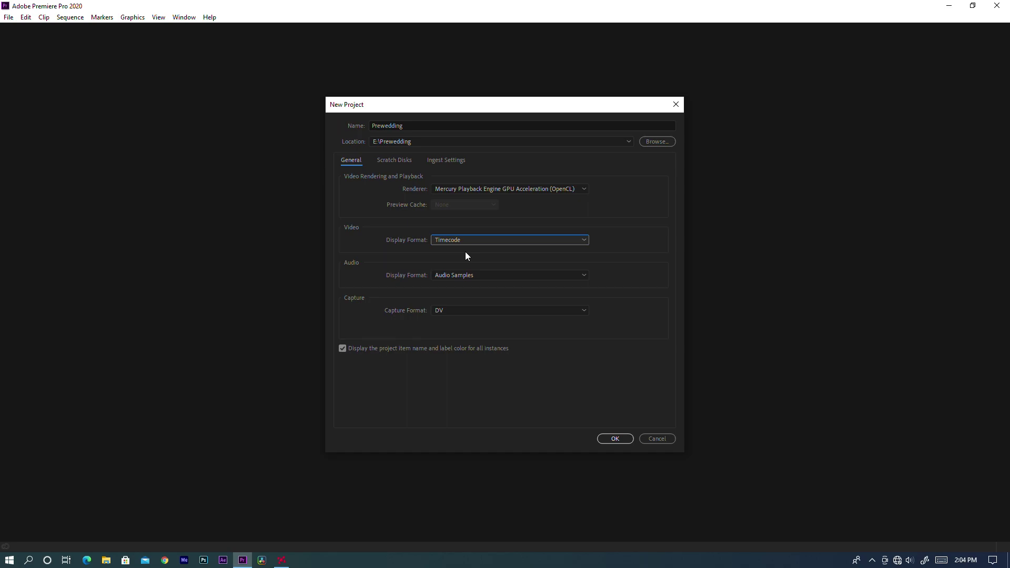
Step: Inspect the choices for the audio display format and the capture format
{"action": "left_click", "coordinate": [476, 273]}
{"action": "left_click", "coordinate": [502, 276]}
{"action": "left_click", "coordinate": [456, 311]}
{"action": "left_click", "coordinate": [456, 311]}
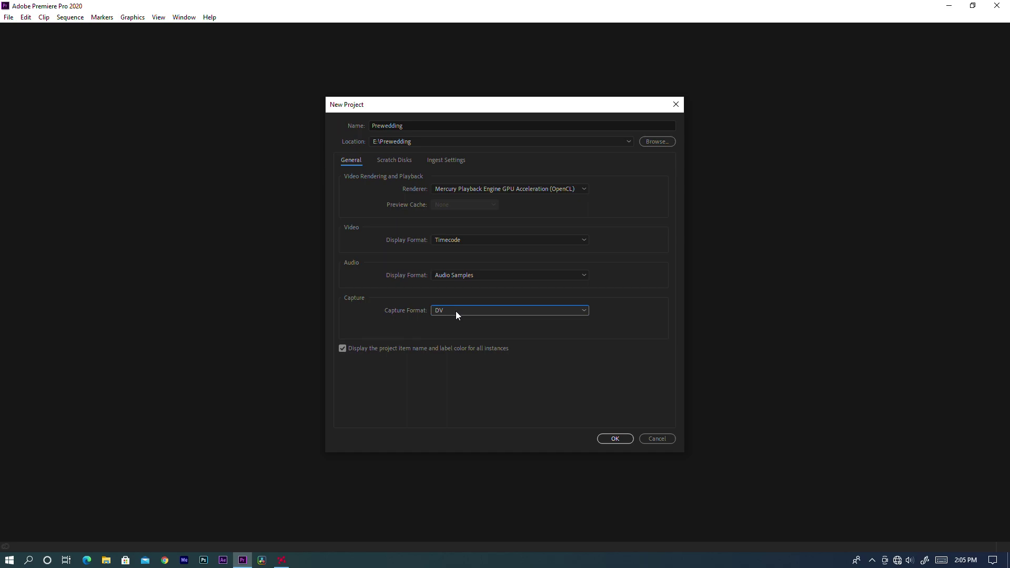
{"action": "left_click", "coordinate": [458, 311]}
{"action": "left_click", "coordinate": [455, 310]}
{"action": "left_click", "coordinate": [476, 311]}
{"action": "left_click", "coordinate": [476, 311]}
{"action": "left_click", "coordinate": [476, 311]}
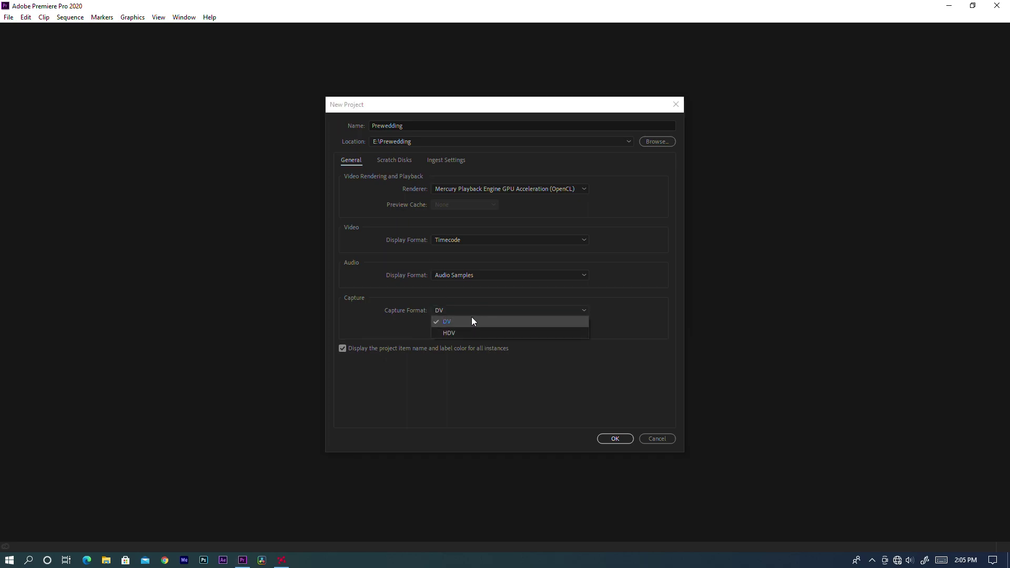
{"action": "left_click", "coordinate": [522, 361]}
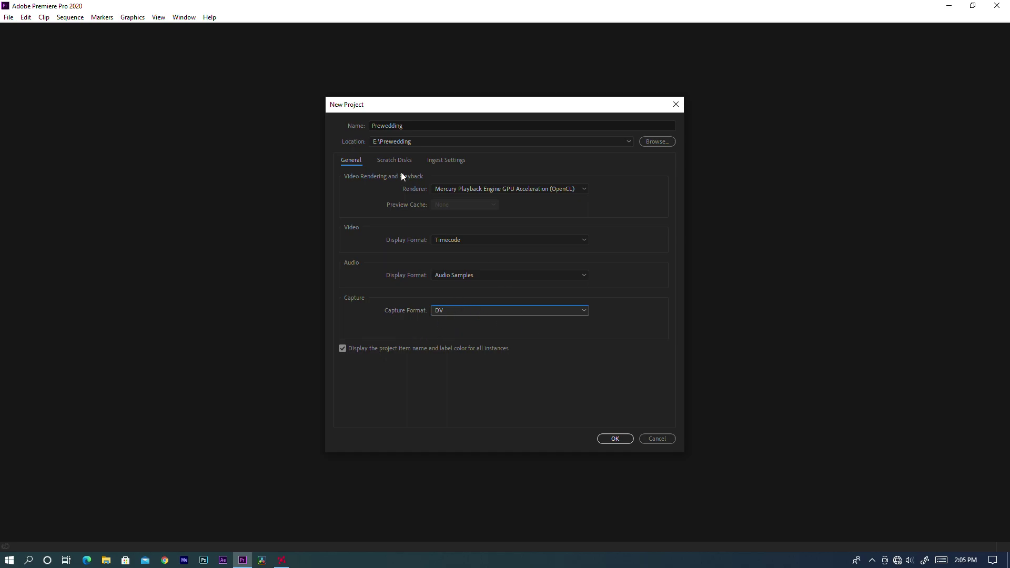
Step: Inspect the scratch disk settings and the location choices for captured video
{"action": "left_click", "coordinate": [392, 160]}
{"action": "left_click", "coordinate": [468, 179]}
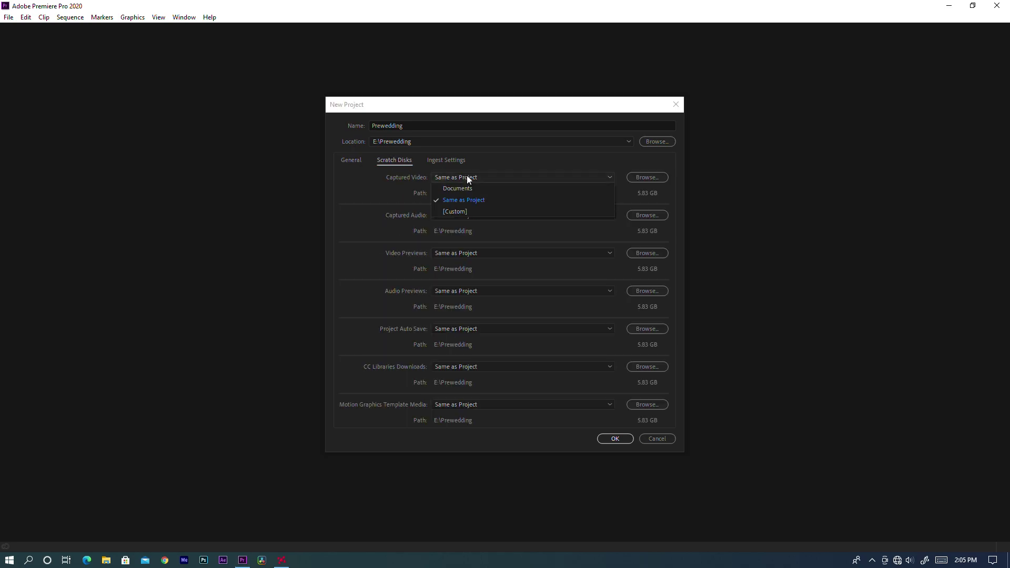
{"action": "left_click", "coordinate": [468, 178]}
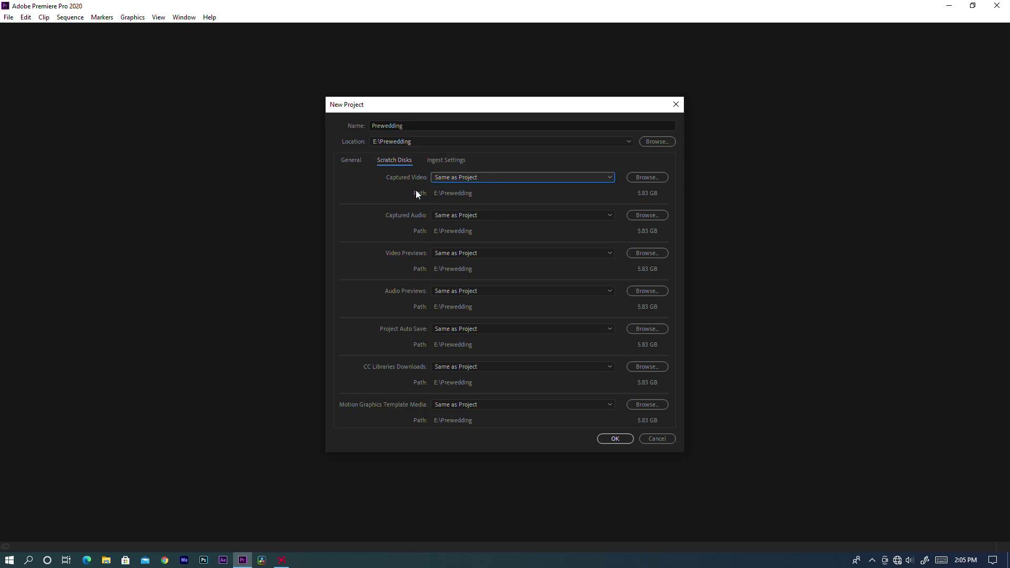
Step: Set the audio previews scratch disk to Same as Project
{"action": "scroll", "coordinate": [453, 216], "scroll_direction": "down", "scroll_amount": 1}
{"action": "scroll", "coordinate": [515, 292], "scroll_direction": "down", "scroll_amount": 1}
{"action": "scroll", "coordinate": [516, 291], "scroll_direction": "up", "scroll_amount": 2}
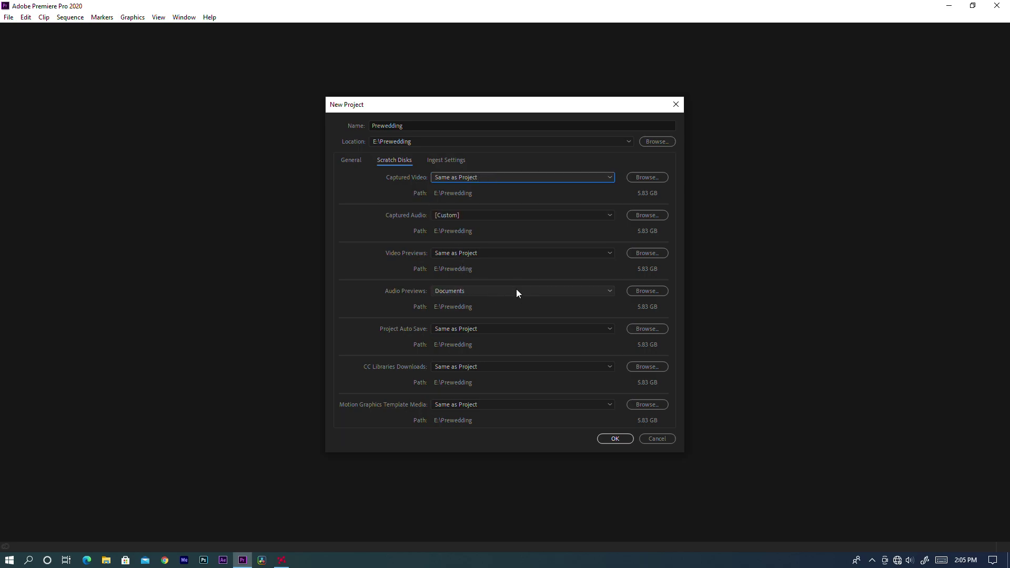
{"action": "left_click", "coordinate": [538, 291]}
{"action": "left_click", "coordinate": [491, 308]}
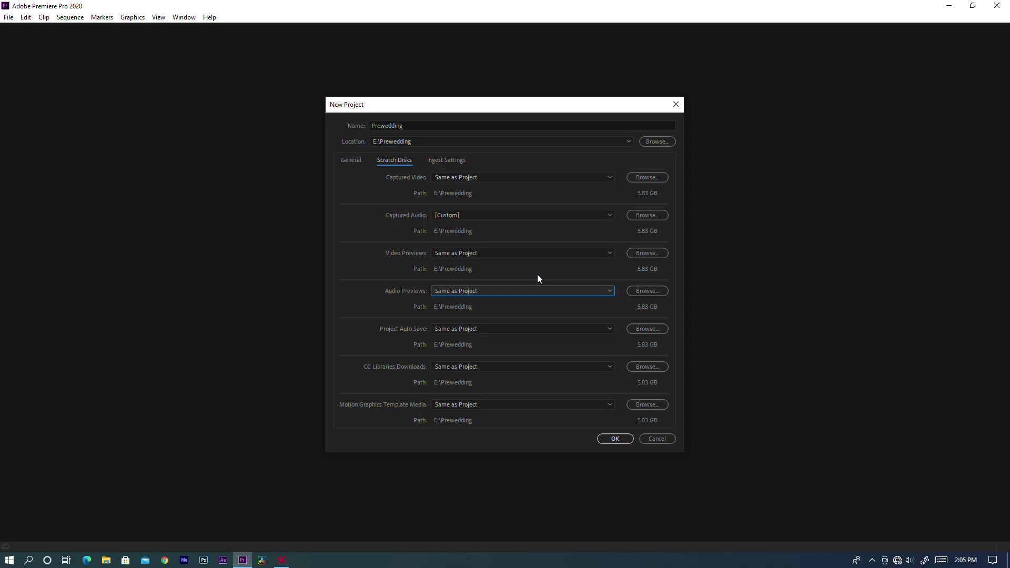
Step: Return to the general project settings and create the Prewedding project
{"action": "key", "text": "ctrl+Tab"}
{"action": "left_click", "coordinate": [347, 162]}
{"action": "left_click", "coordinate": [611, 440]}
Step: Switch to the Editing workspace and reset it to its saved layout
{"action": "left_click", "coordinate": [183, 17]}
{"action": "mouse_move", "coordinate": [253, 29]}
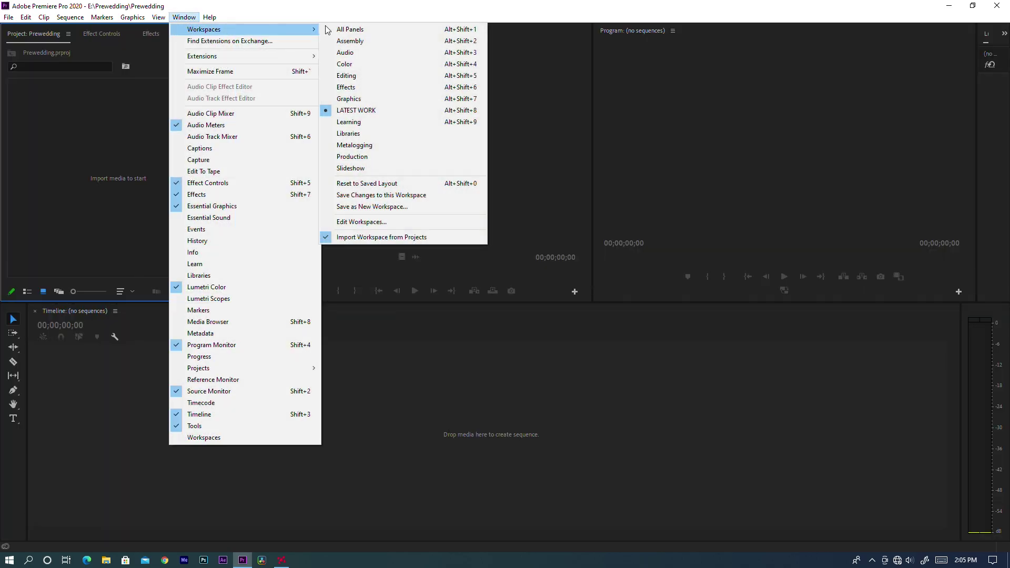
{"action": "left_click", "coordinate": [357, 77]}
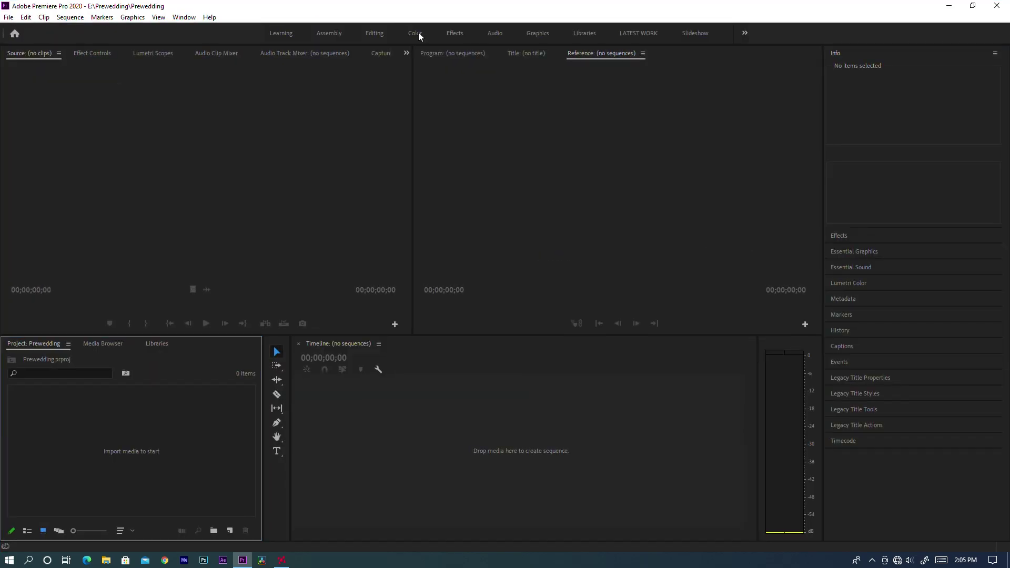
{"action": "left_click", "coordinate": [190, 19]}
{"action": "mouse_move", "coordinate": [192, 29]}
{"action": "left_click", "coordinate": [353, 183]}
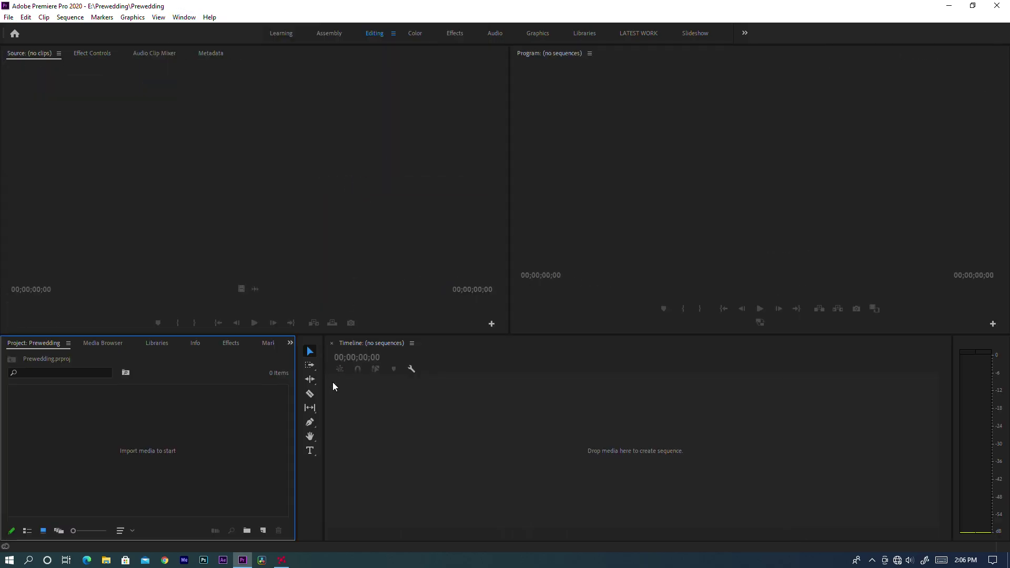
Step: Resize the workspace by narrowing the project and source areas and enlarging the program monitor's width and the timeline
{"action": "left_click_drag", "start_coordinate": [323, 376], "coordinate": [271, 375]}
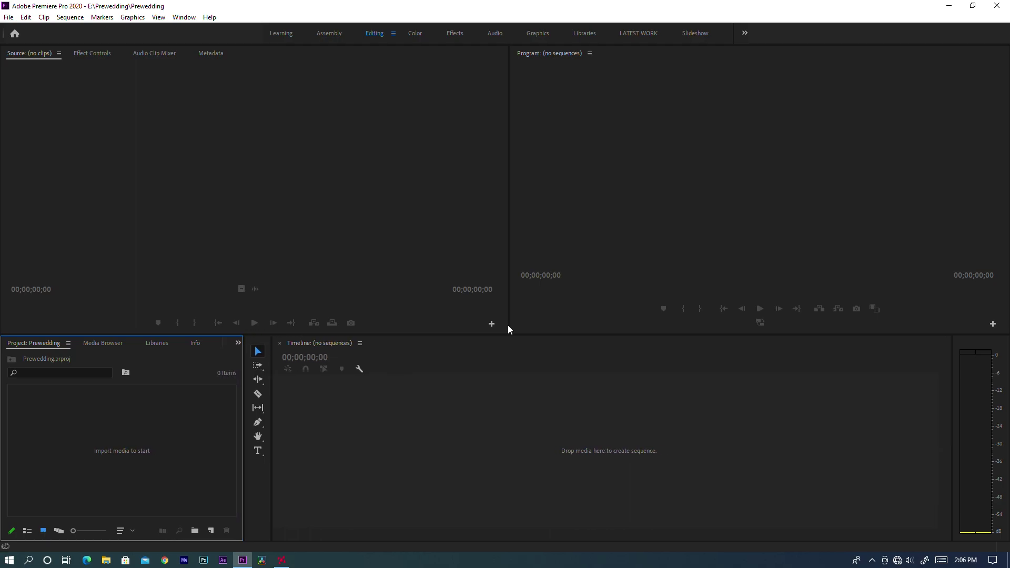
{"action": "left_click_drag", "start_coordinate": [511, 330], "coordinate": [273, 301]}
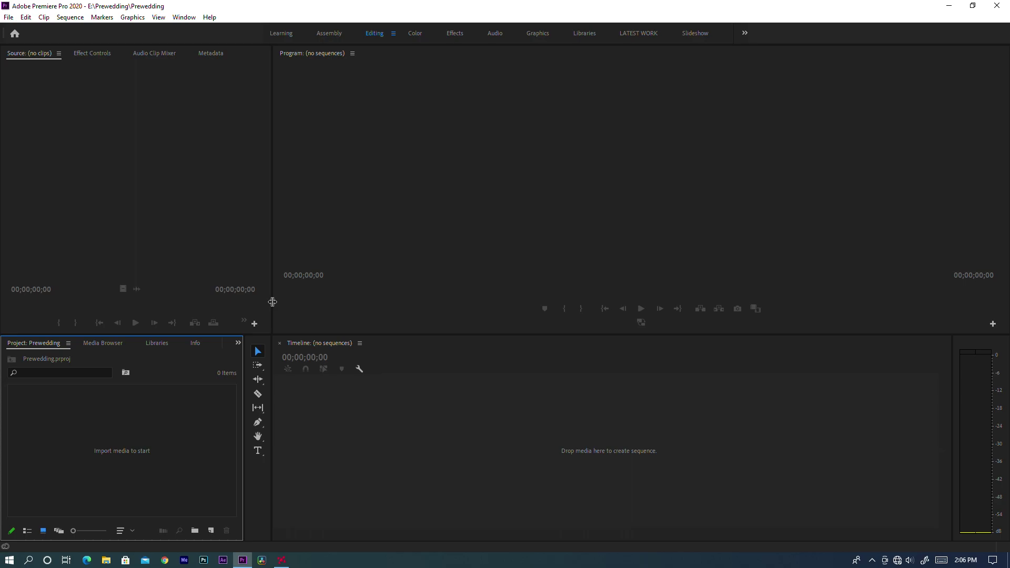
{"action": "left_click_drag", "start_coordinate": [272, 302], "coordinate": [271, 305]}
{"action": "left_click_drag", "start_coordinate": [130, 335], "coordinate": [131, 293]}
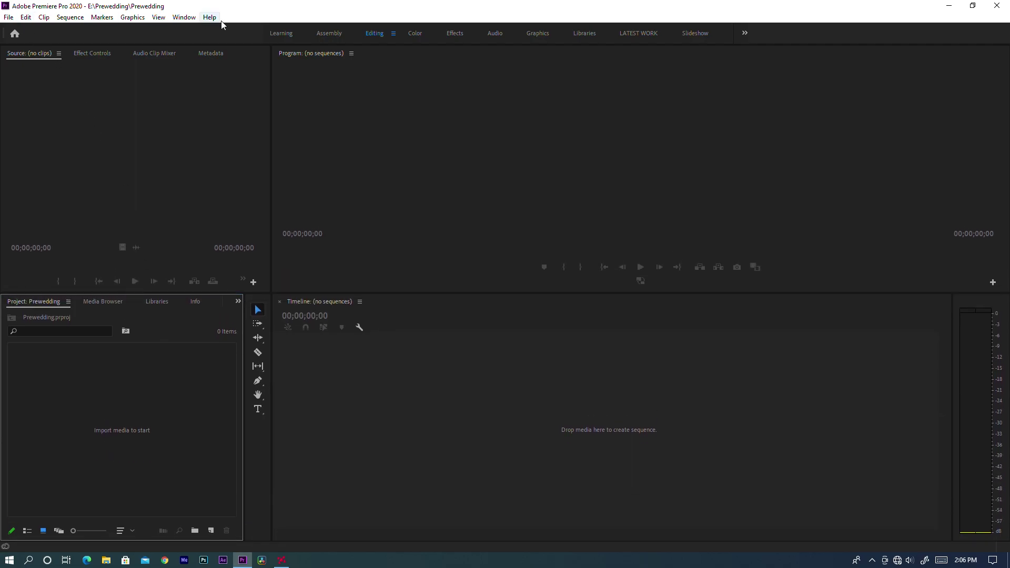
Step: Look over the tutorials offered in the Learning workspace and return to the Editing workspace
{"action": "left_click", "coordinate": [282, 34]}
{"action": "mouse_move", "coordinate": [107, 194]}
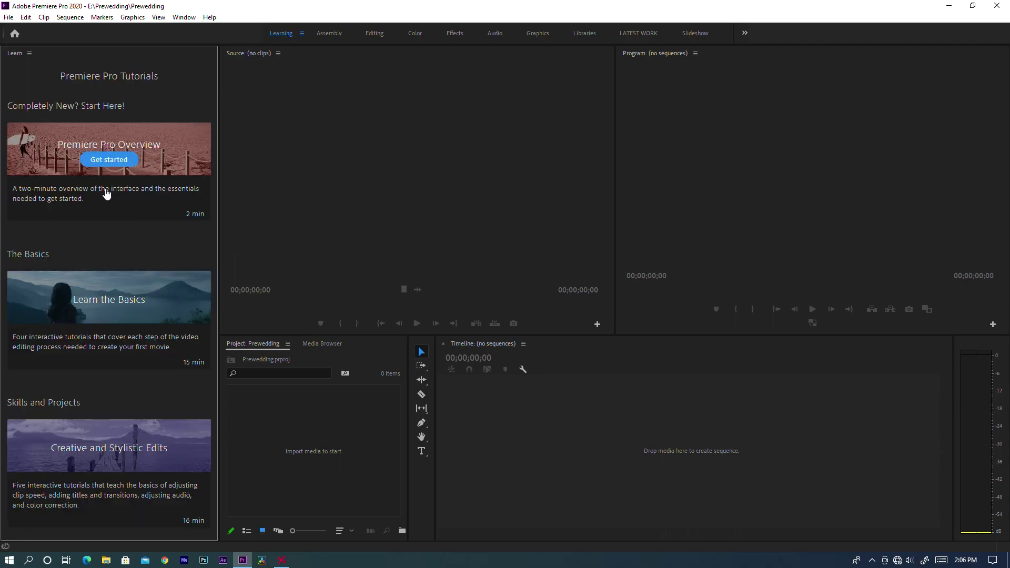
{"action": "mouse_move", "coordinate": [110, 313]}
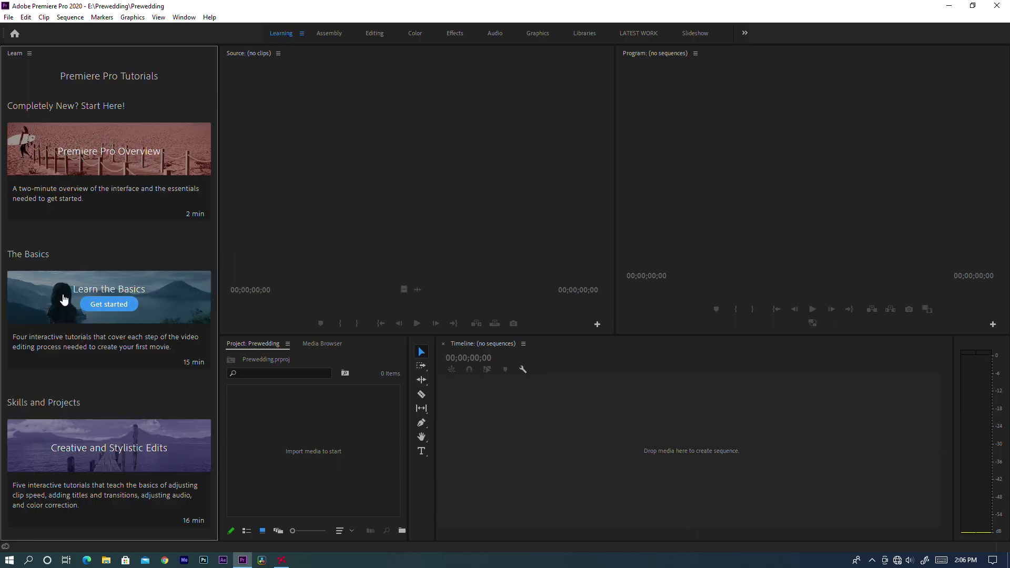
{"action": "mouse_move", "coordinate": [62, 217]}
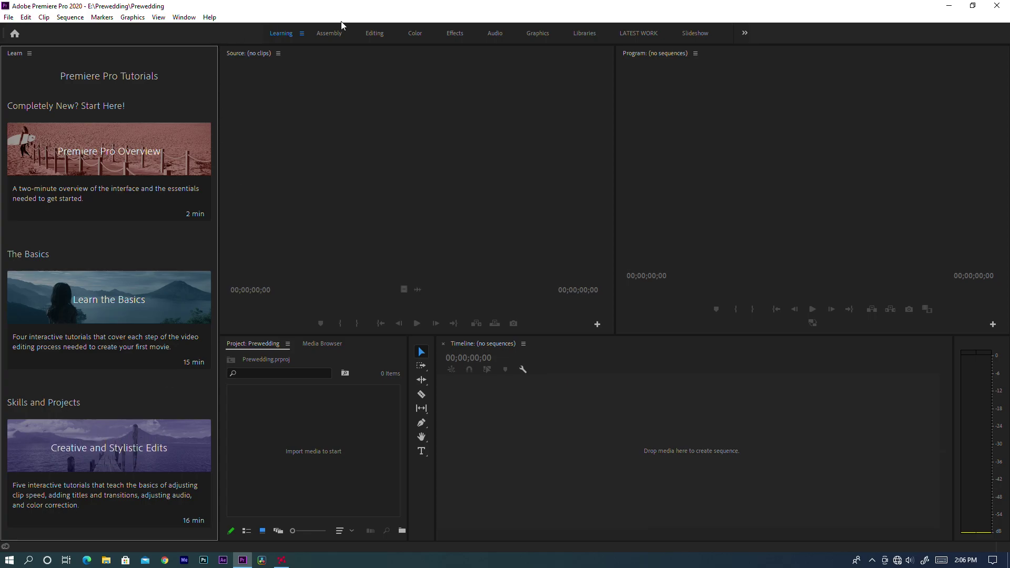
{"action": "left_click", "coordinate": [382, 32]}
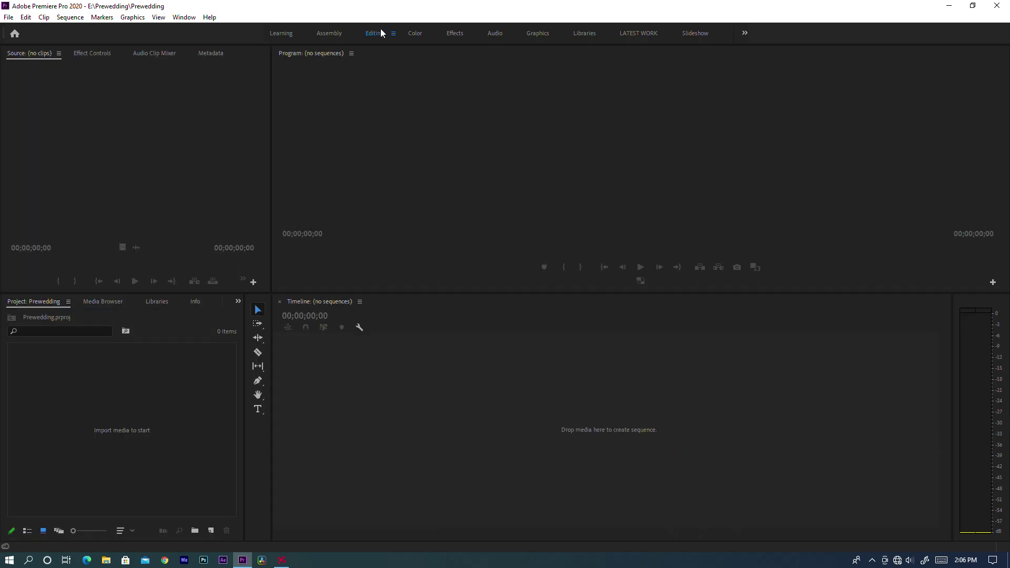
Step: Import the video clip MVI_0369 from the Downloads folder into the project
{"action": "right_click", "coordinate": [108, 377]}
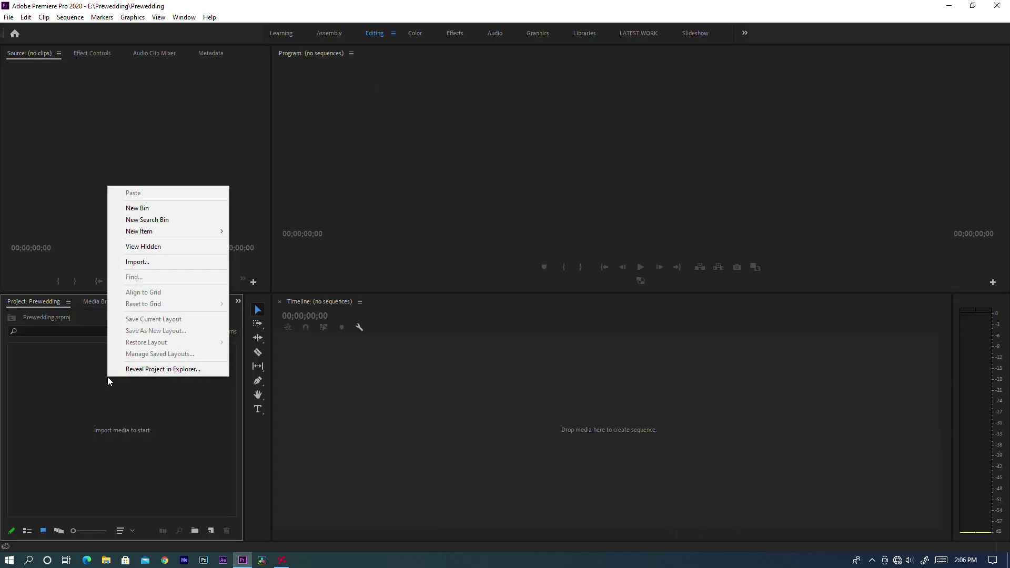
{"action": "left_click", "coordinate": [138, 262]}
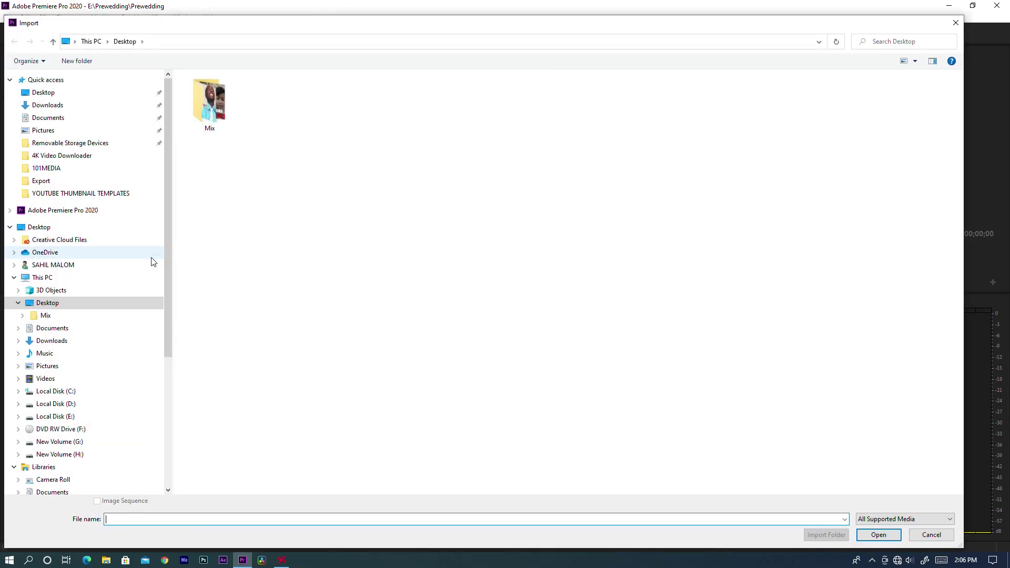
{"action": "left_click", "coordinate": [59, 341]}
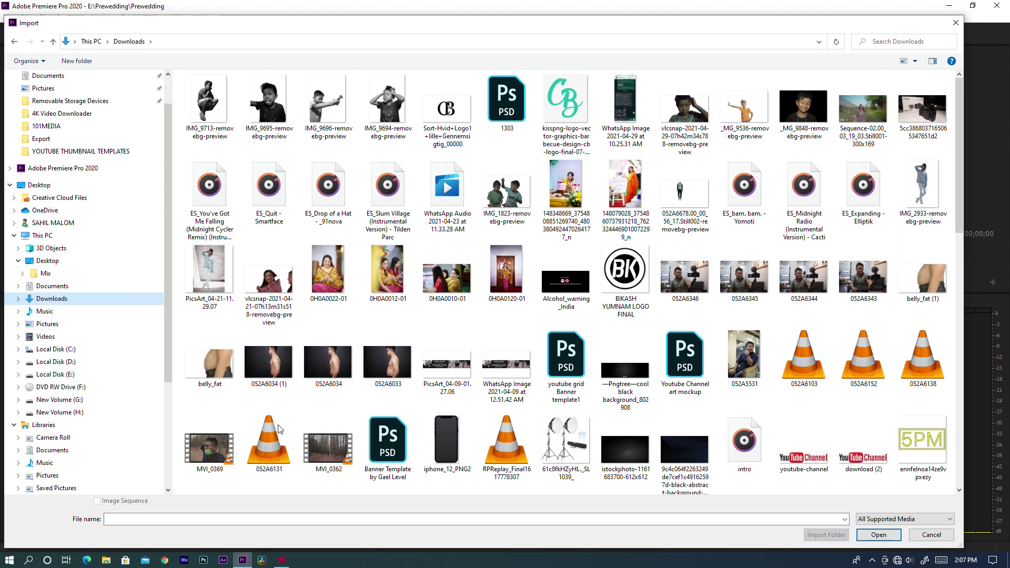
{"action": "scroll", "coordinate": [278, 429], "scroll_direction": "down", "scroll_amount": 10}
{"action": "scroll", "coordinate": [234, 298], "scroll_direction": "up", "scroll_amount": 5}
{"action": "double_click", "coordinate": [223, 437]}
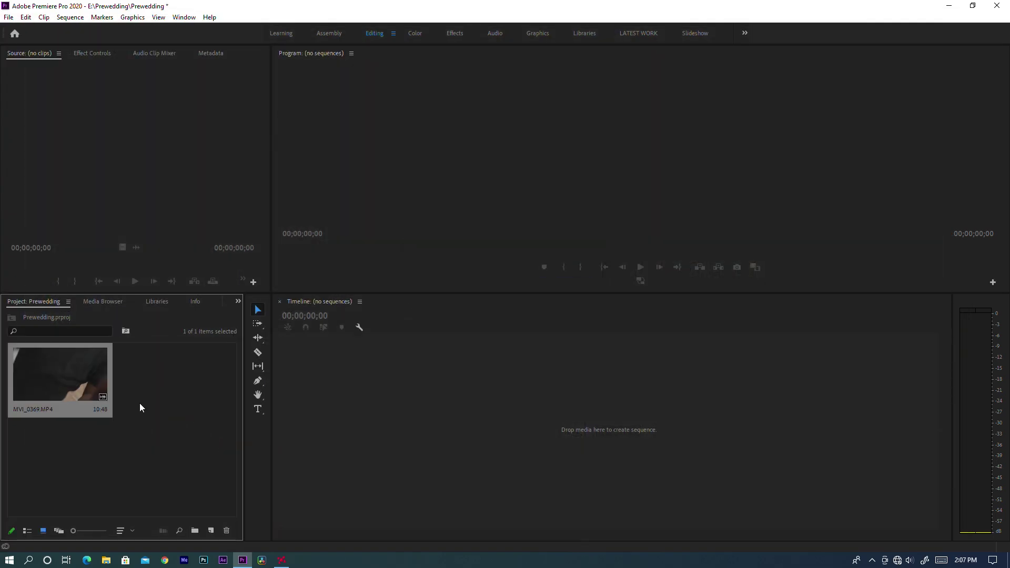
Step: Create a bin named Footage and move MVI_0369.MP4 into it
{"action": "right_click", "coordinate": [140, 401]}
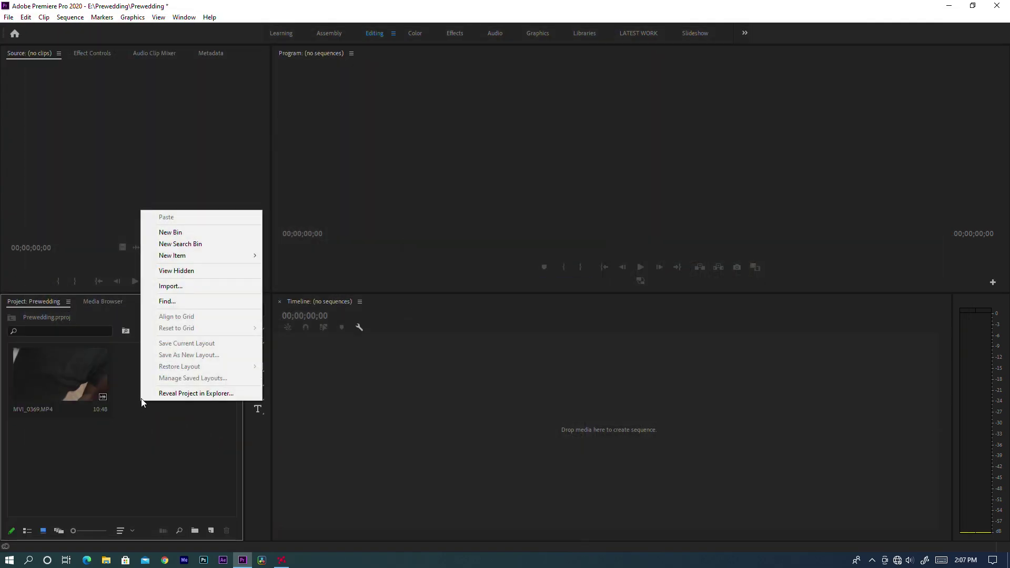
{"action": "left_click", "coordinate": [208, 235]}
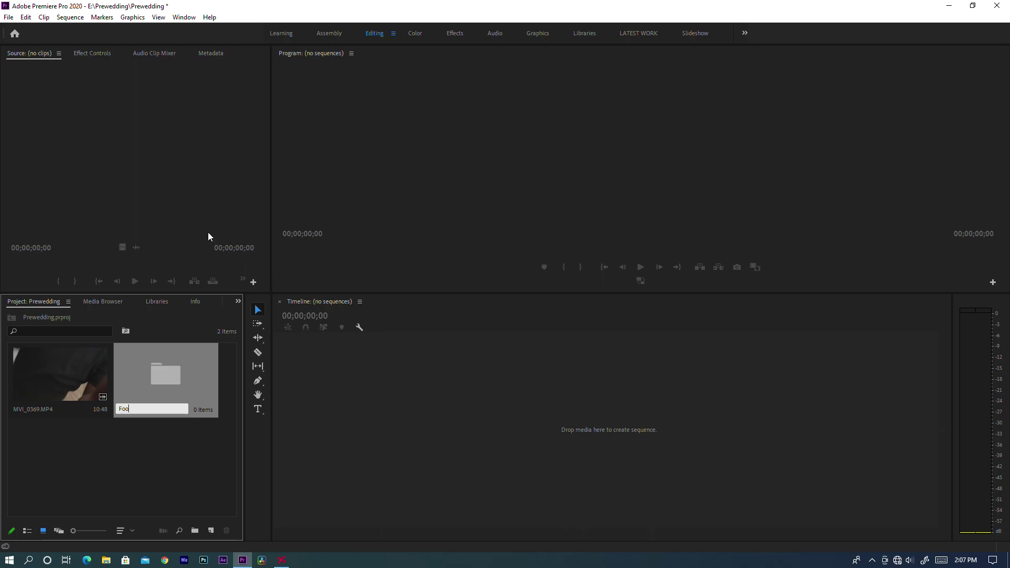
{"action": "type", "text": "Footage"}
{"action": "left_click", "coordinate": [130, 474]}
{"action": "left_click_drag", "start_coordinate": [88, 377], "coordinate": [156, 386]}
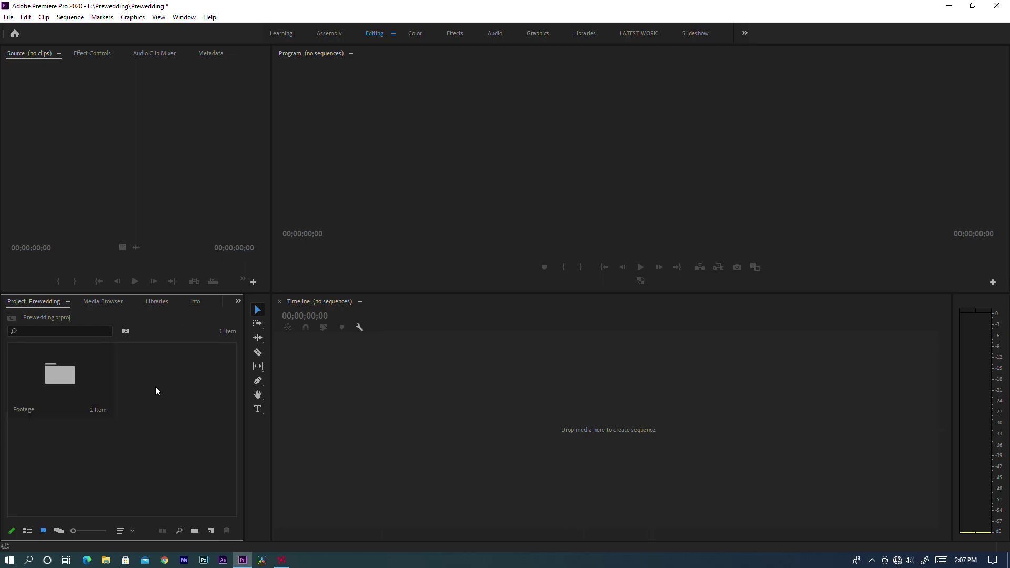
Step: Create a sequence from MVI_0369.MP4 in the Footage bin and preview it by scrubbing and playing
{"action": "double_click", "coordinate": [94, 383]}
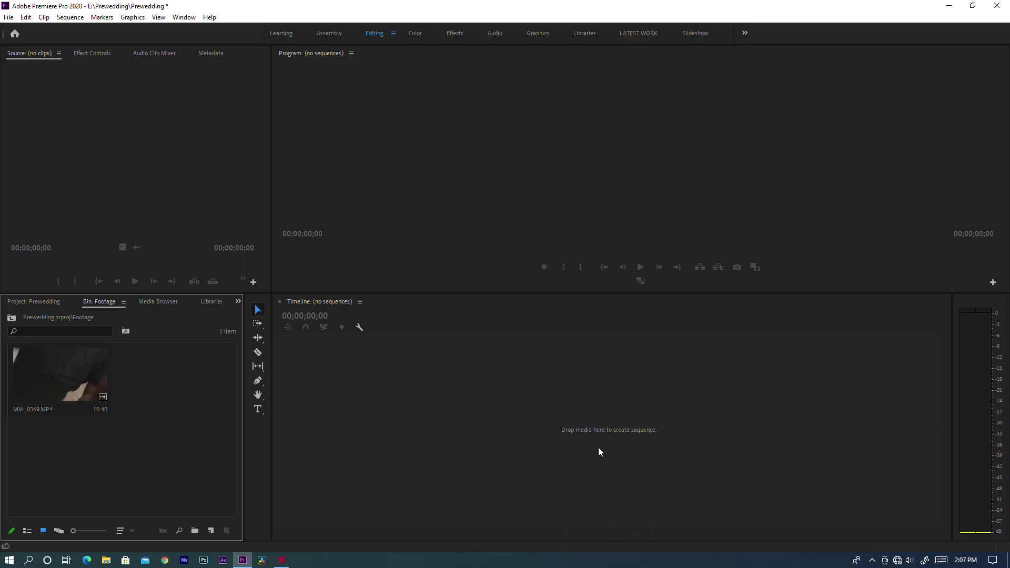
{"action": "left_click_drag", "start_coordinate": [87, 394], "coordinate": [465, 391]}
{"action": "left_click_drag", "start_coordinate": [399, 314], "coordinate": [446, 313]}
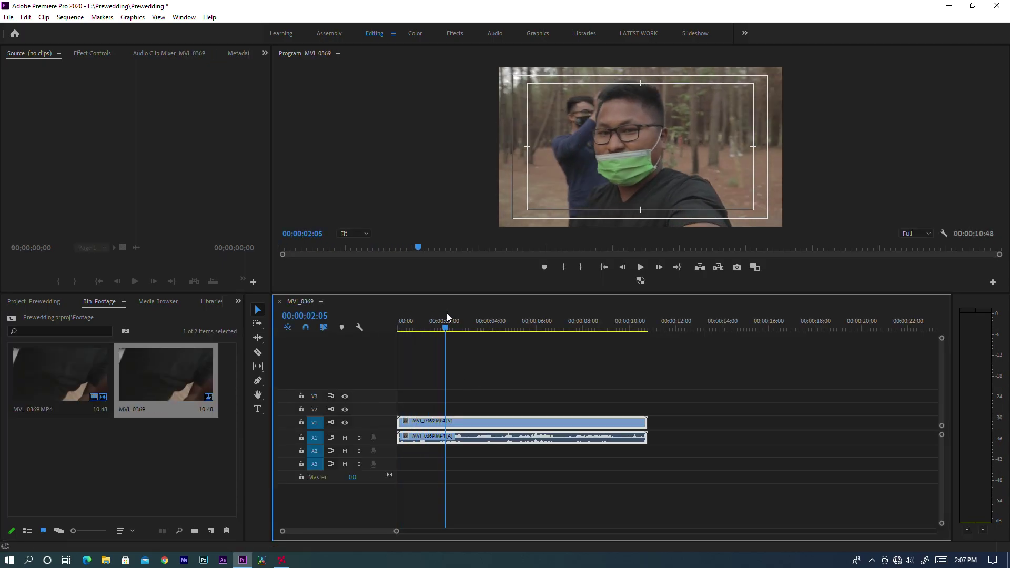
{"action": "key", "text": "space"}
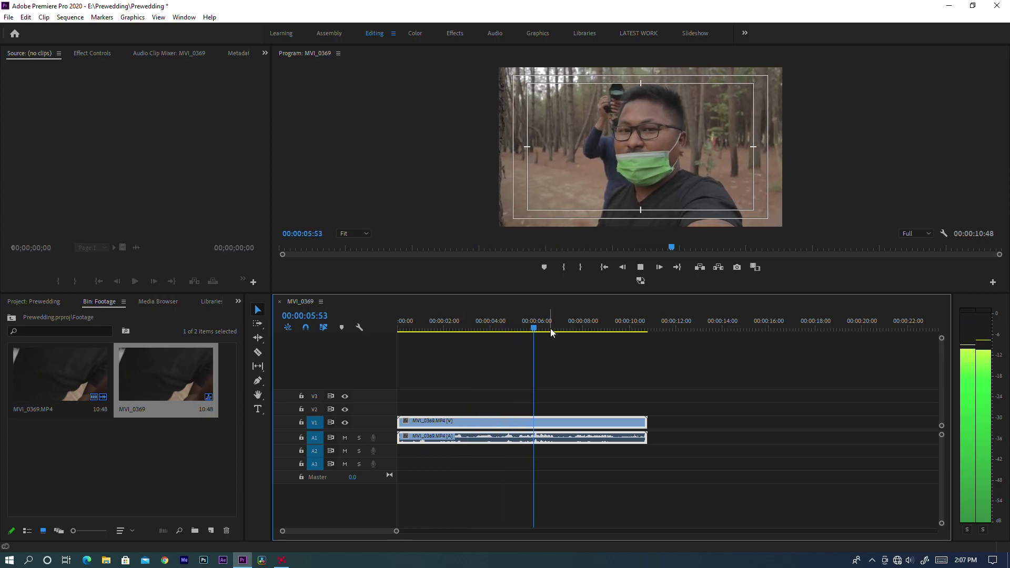
{"action": "scroll", "coordinate": [551, 331], "scroll_direction": "down", "scroll_amount": 1}
{"action": "key", "text": "space"}
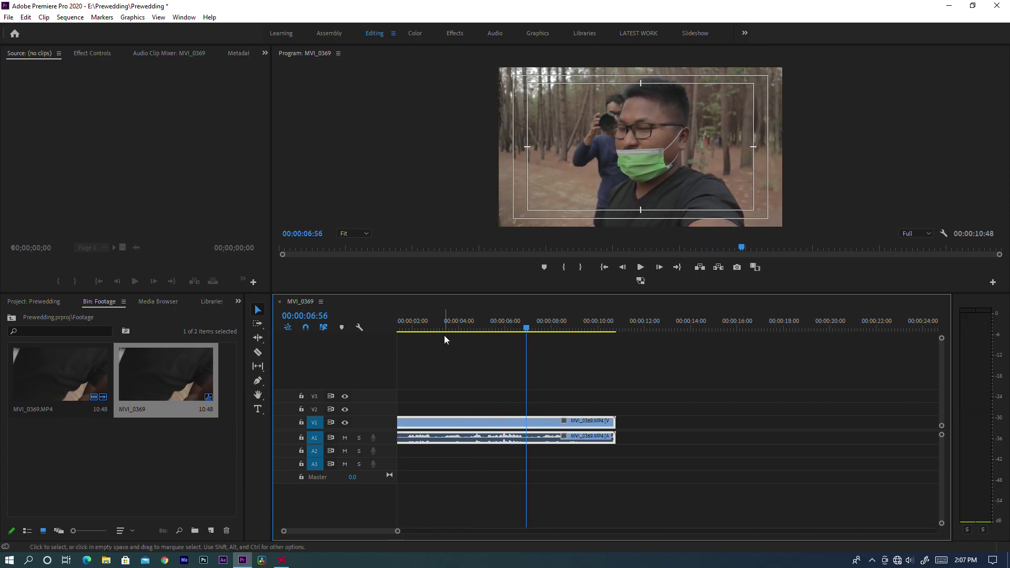
{"action": "left_click", "coordinate": [418, 329]}
{"action": "left_click_drag", "start_coordinate": [418, 328], "coordinate": [398, 329]}
Step: Clear the clip from the timeline and delete both the MVI_0369 sequence and MVI_0369.MP4 from the Footage bin
{"action": "left_click_drag", "start_coordinate": [497, 381], "coordinate": [443, 456]}
{"action": "key", "text": "Delete"}
{"action": "left_click", "coordinate": [165, 427]}
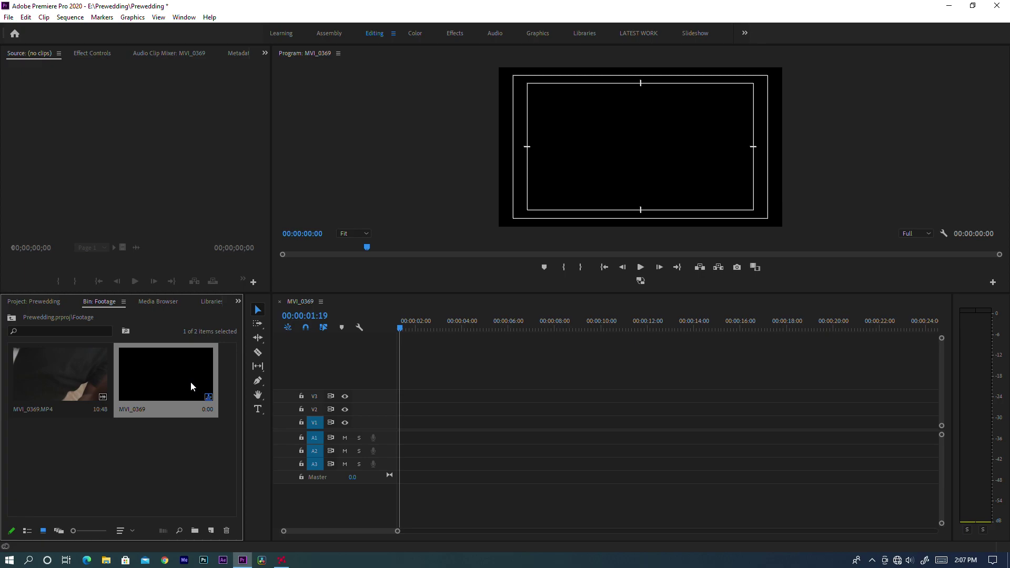
{"action": "key", "text": "Delete"}
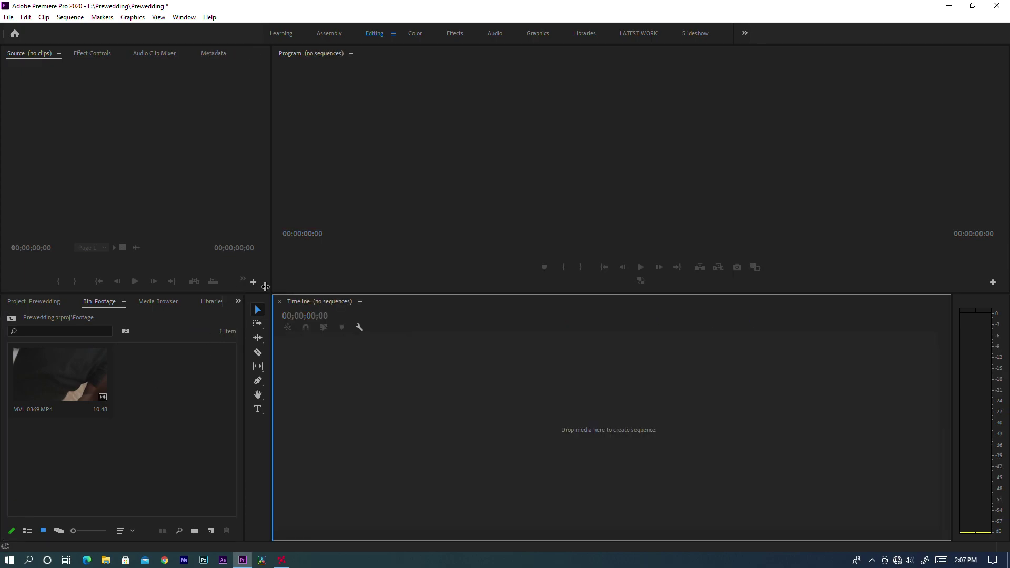
{"action": "left_click", "coordinate": [70, 17]}
{"action": "left_click", "coordinate": [142, 428]}
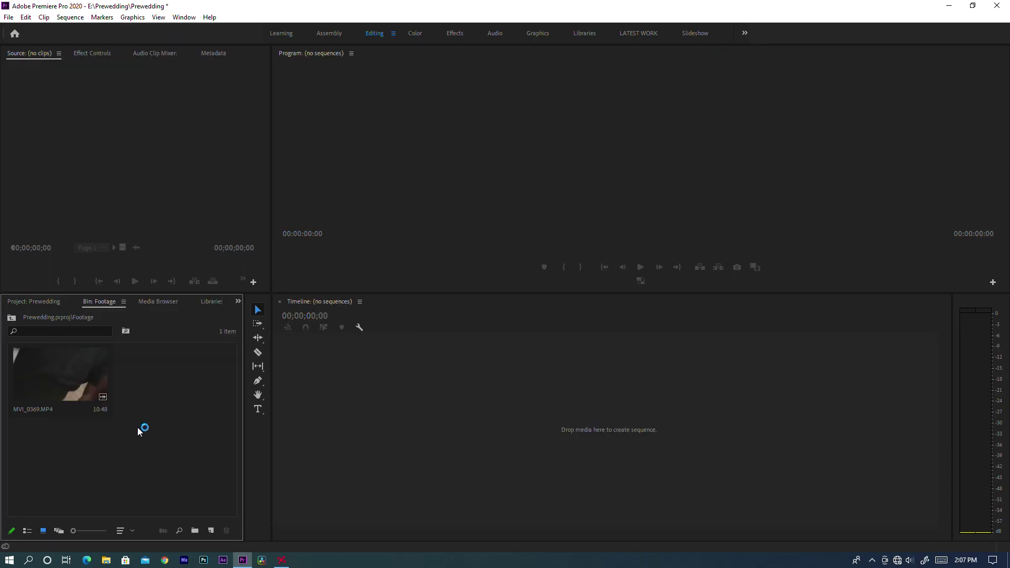
{"action": "key", "text": "Delete"}
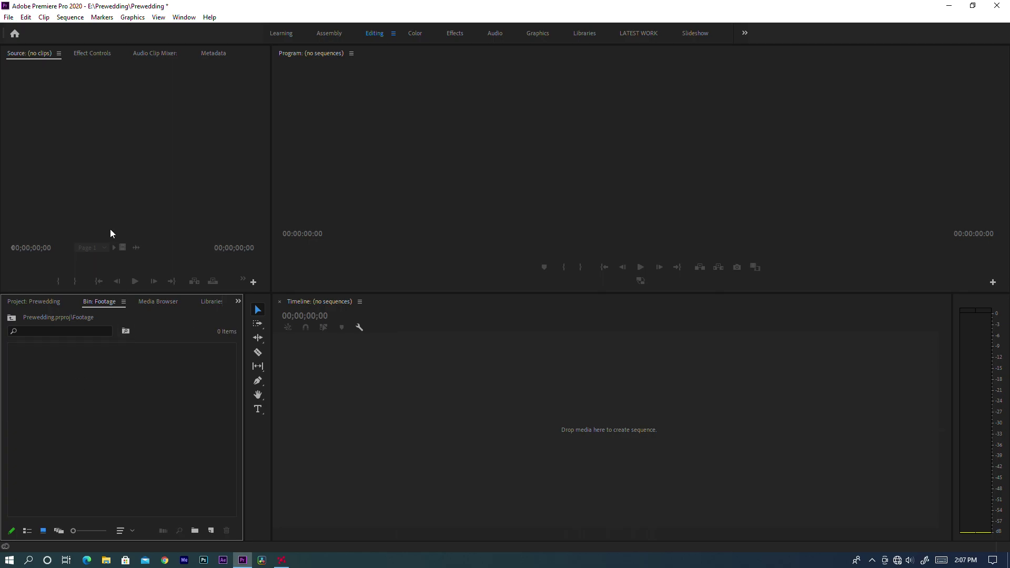
Step: Inspect the Digital SLR 1080p presets for a new sequence at the project's root level, and cancel without creating one
{"action": "left_click", "coordinate": [70, 16]}
{"action": "left_click", "coordinate": [22, 411]}
{"action": "left_click", "coordinate": [12, 319]}
{"action": "right_click", "coordinate": [188, 404]}
{"action": "mouse_move", "coordinate": [238, 254]}
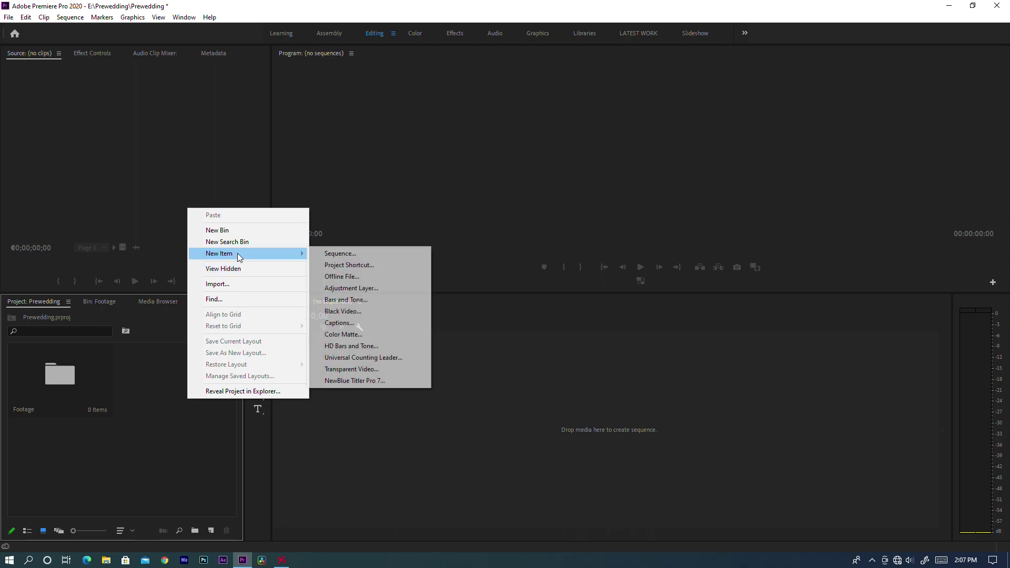
{"action": "left_click", "coordinate": [367, 254]}
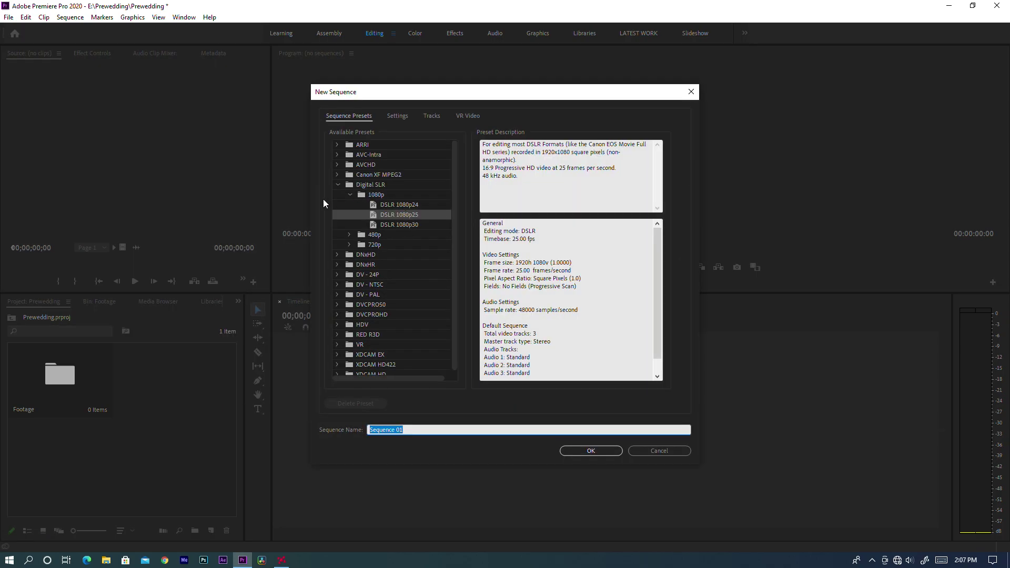
{"action": "left_click", "coordinate": [339, 185]}
{"action": "left_click", "coordinate": [339, 185]}
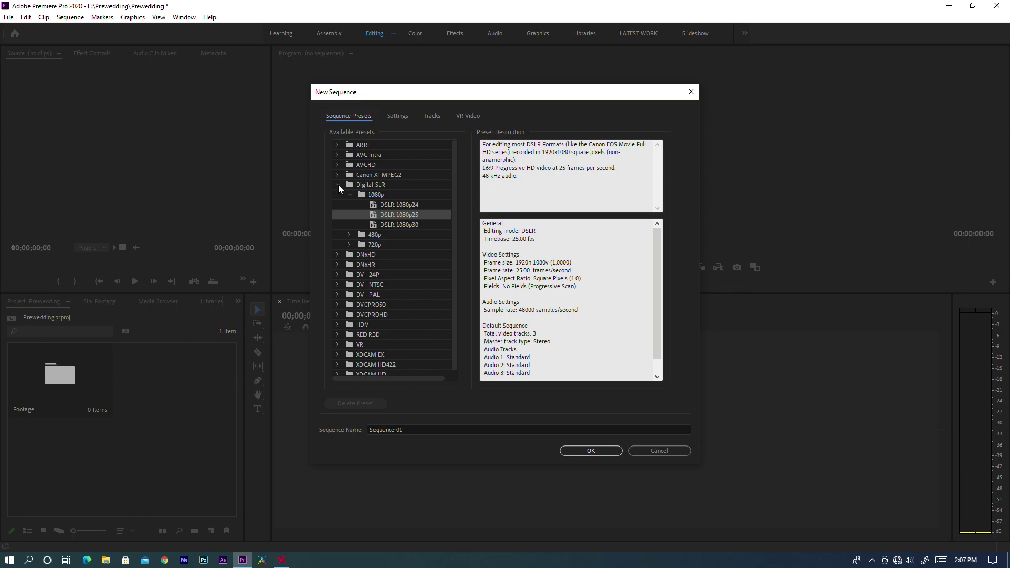
{"action": "left_click", "coordinate": [339, 184]}
{"action": "left_click", "coordinate": [339, 184]}
{"action": "left_click", "coordinate": [406, 204]}
{"action": "left_click", "coordinate": [405, 213]}
{"action": "left_click", "coordinate": [659, 450]}
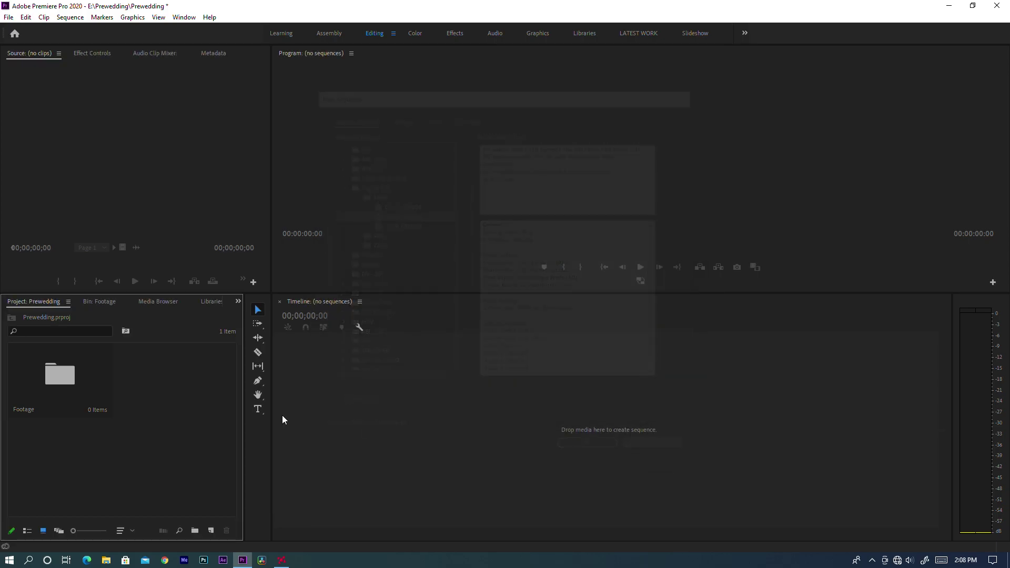
Step: Import MVI_0369.MP4 from the Downloads folder into the Footage bin
{"action": "double_click", "coordinate": [99, 391]}
{"action": "double_click", "coordinate": [81, 425]}
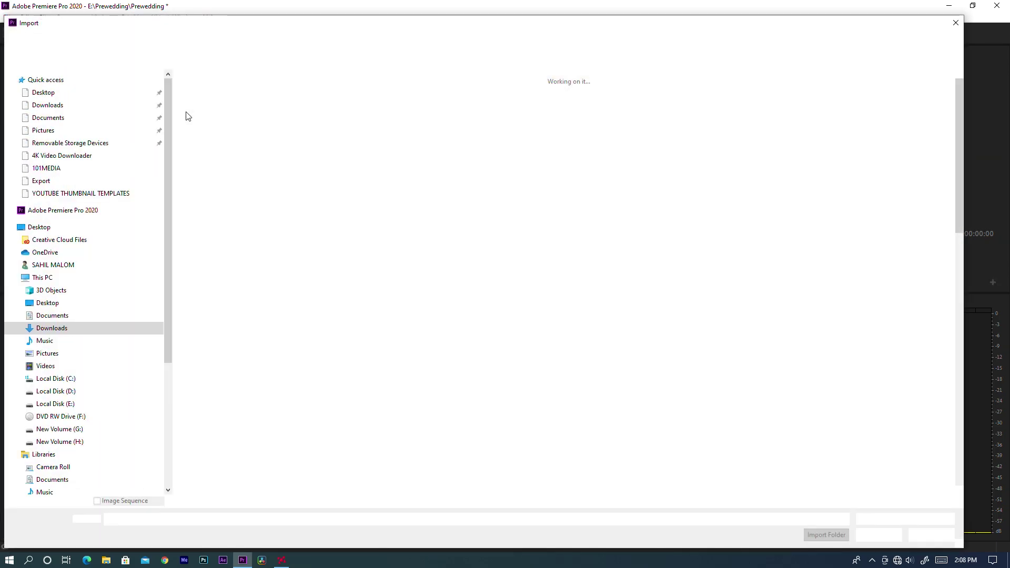
{"action": "scroll", "coordinate": [243, 259], "scroll_direction": "down", "scroll_amount": 5}
{"action": "scroll", "coordinate": [243, 260], "scroll_direction": "down", "scroll_amount": 3}
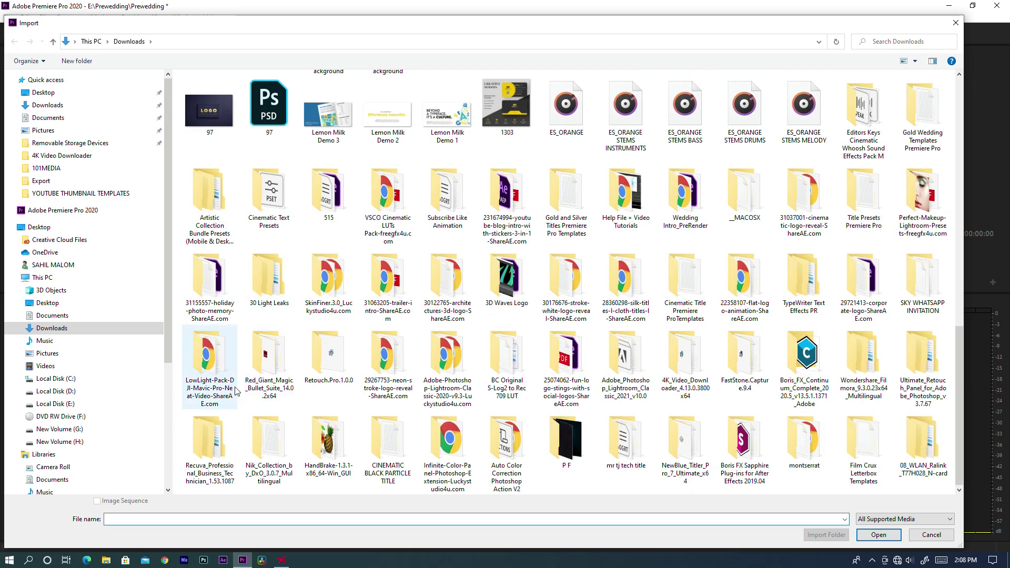
{"action": "scroll", "coordinate": [235, 390], "scroll_direction": "up", "scroll_amount": 6}
{"action": "double_click", "coordinate": [227, 278]}
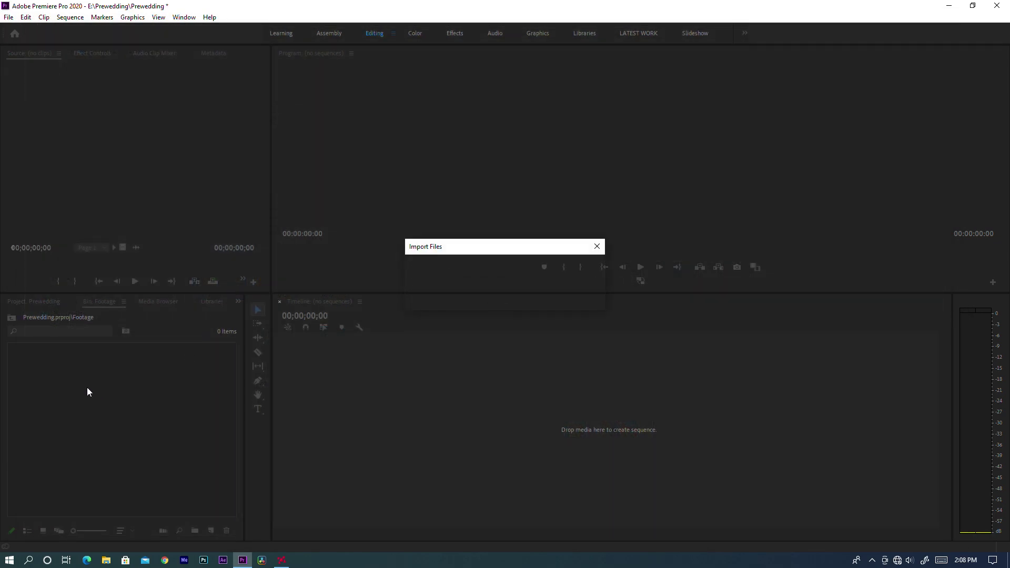
Step: Create a sequence from MVI_0369.MP4 in the Footage bin and start playing it
{"action": "left_click_drag", "start_coordinate": [352, 397], "coordinate": [353, 398]}
{"action": "key", "text": "space"}
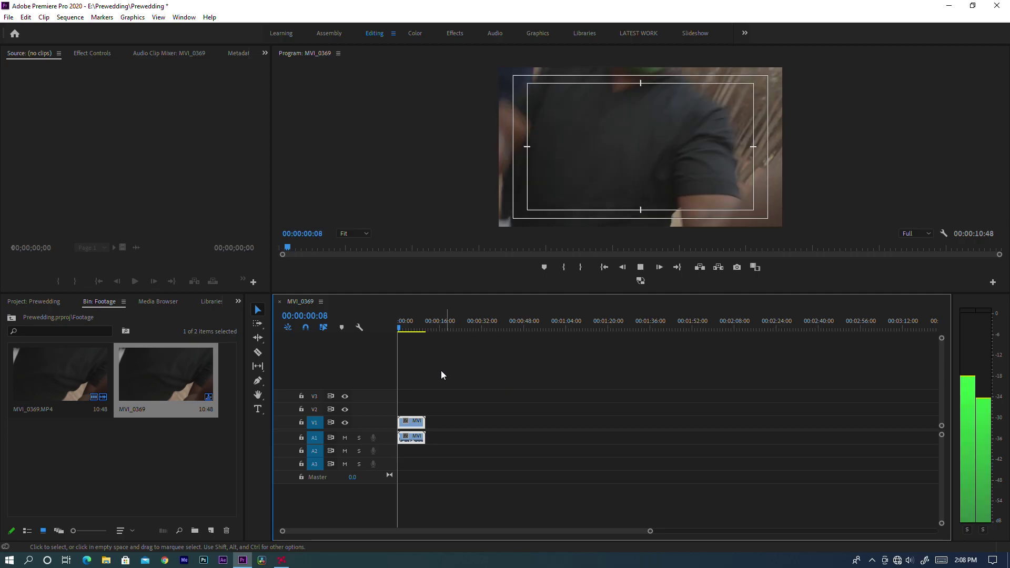
{"action": "key", "text": "equal"}
{"action": "key", "text": "equal"}
{"action": "key", "text": "equal"}
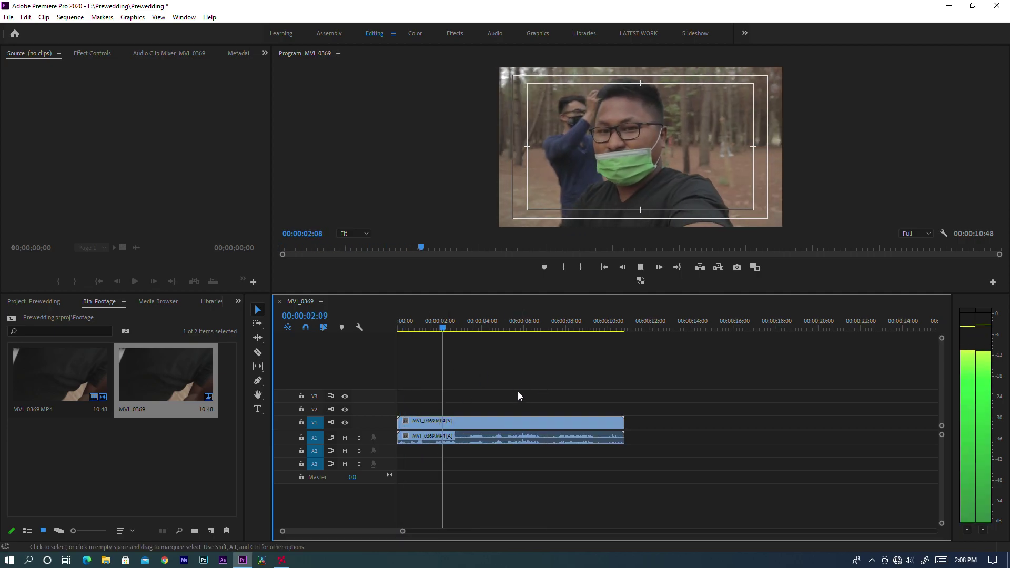
Step: Expand all tracks in the timeline and play the clip to about 00:00:09:48
{"action": "left_click", "coordinate": [360, 328]}
{"action": "left_click", "coordinate": [390, 479]}
{"action": "key", "text": "equal"}
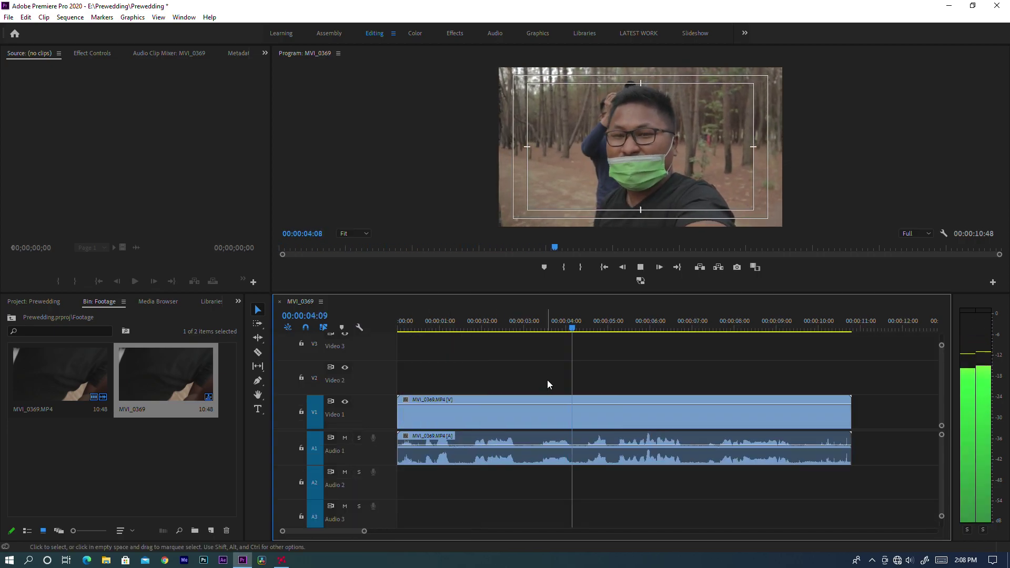
{"action": "key", "text": "minus"}
{"action": "key", "text": "equal"}
{"action": "scroll", "coordinate": [621, 386], "scroll_direction": "down", "scroll_amount": 3}
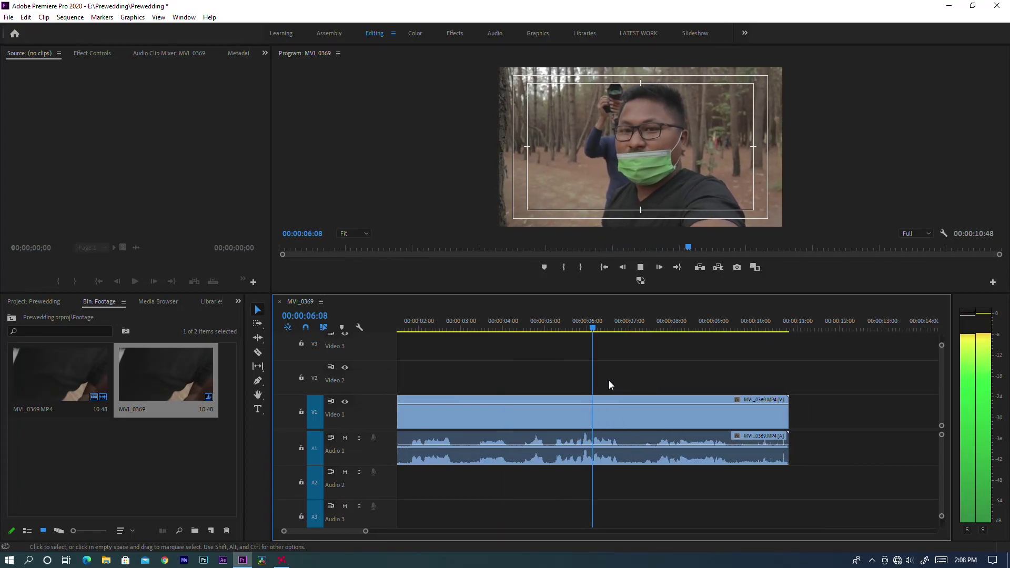
{"action": "scroll", "coordinate": [603, 388], "scroll_direction": "down", "scroll_amount": 1}
{"action": "scroll", "coordinate": [603, 388], "scroll_direction": "down", "scroll_amount": 2}
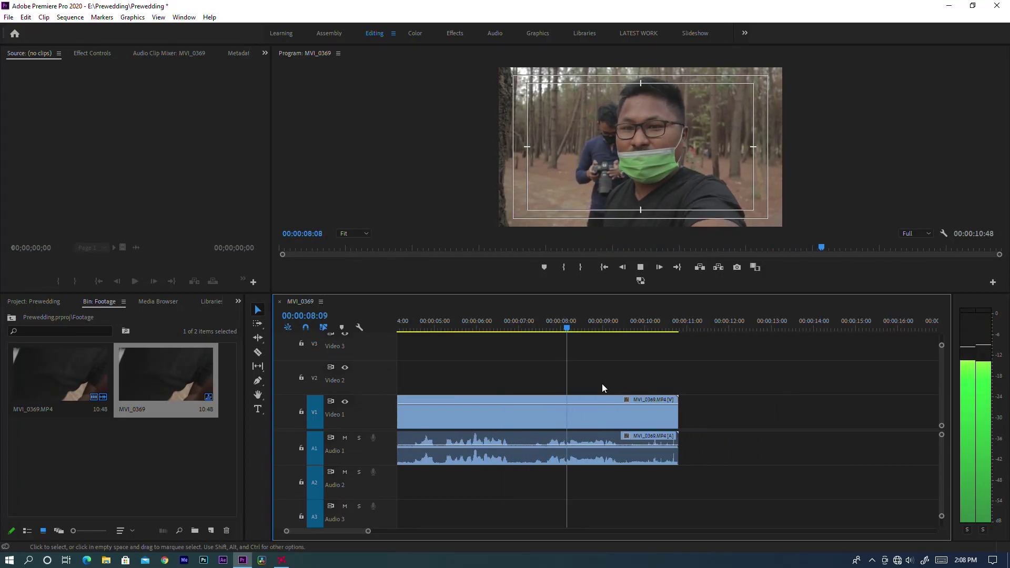
{"action": "key", "text": "space"}
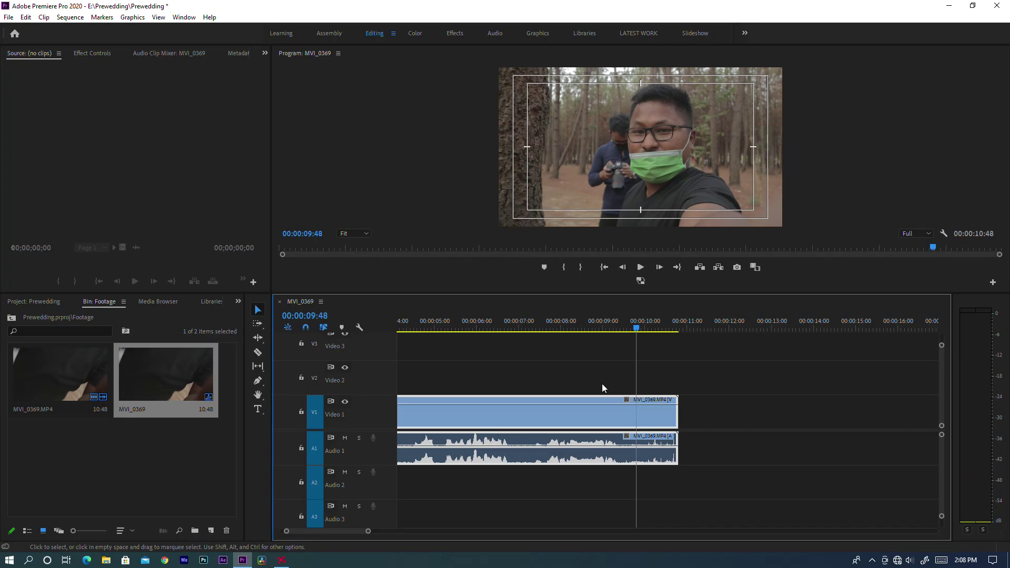
Step: Split the MVI_0369.MP4 clip with the Razor tool at the playhead, 00:00:09:48
{"action": "key", "text": "c"}
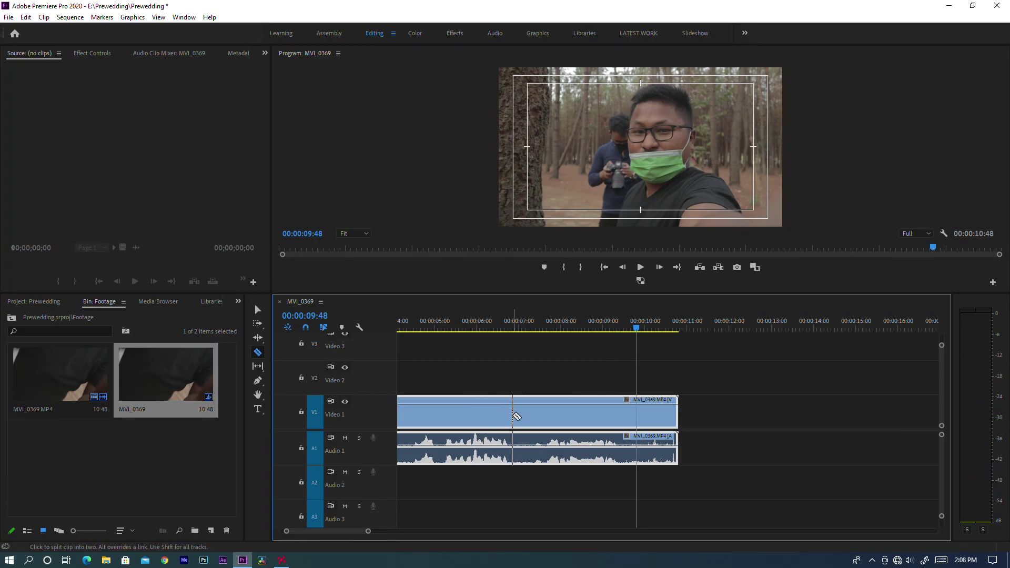
{"action": "left_click", "coordinate": [637, 413]}
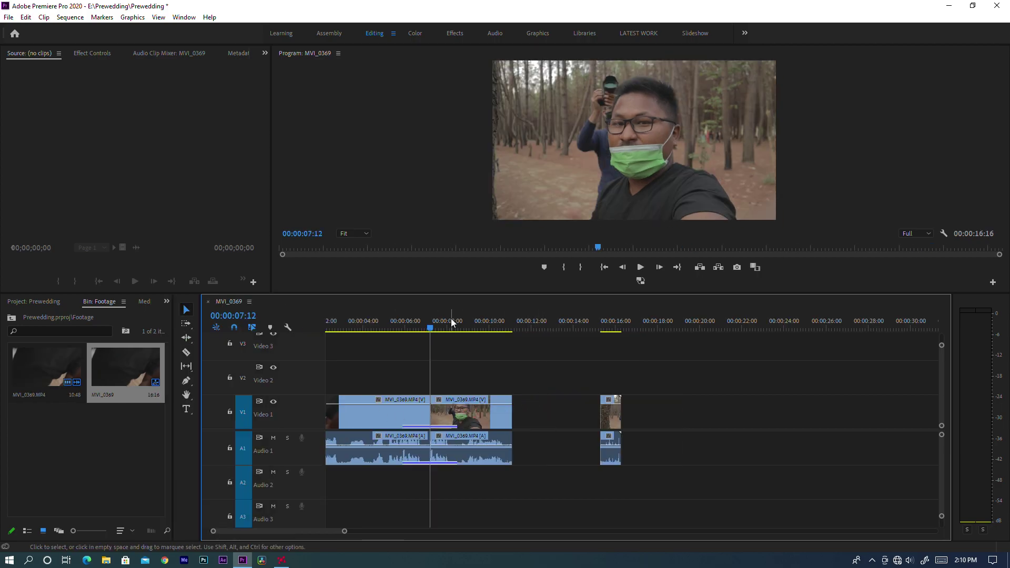
Step: Play and scrub across the cut between the two adjoining MVI_0369.MP4 segments
{"action": "key", "text": "space"}
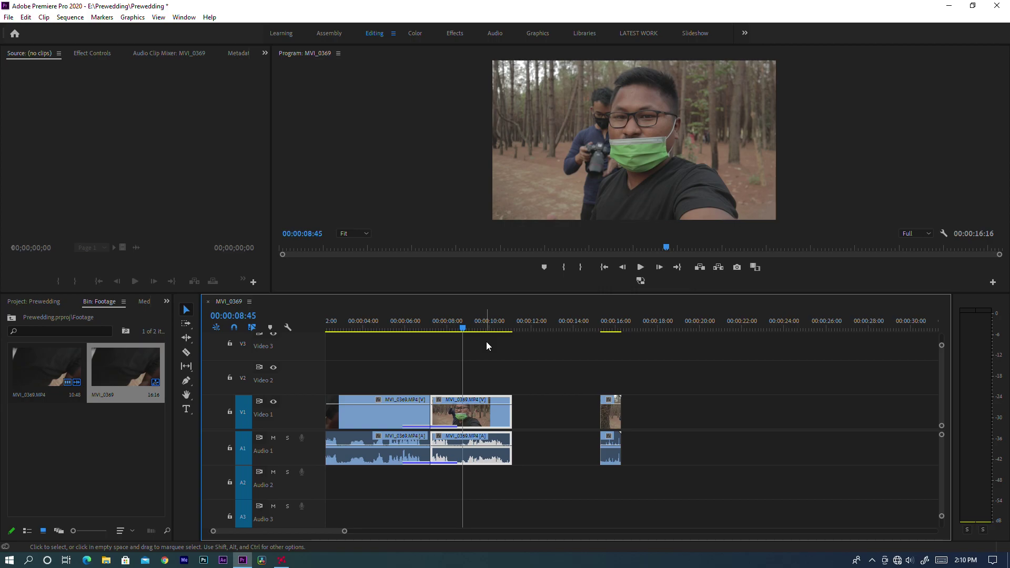
{"action": "left_click_drag", "start_coordinate": [412, 327], "coordinate": [463, 333]}
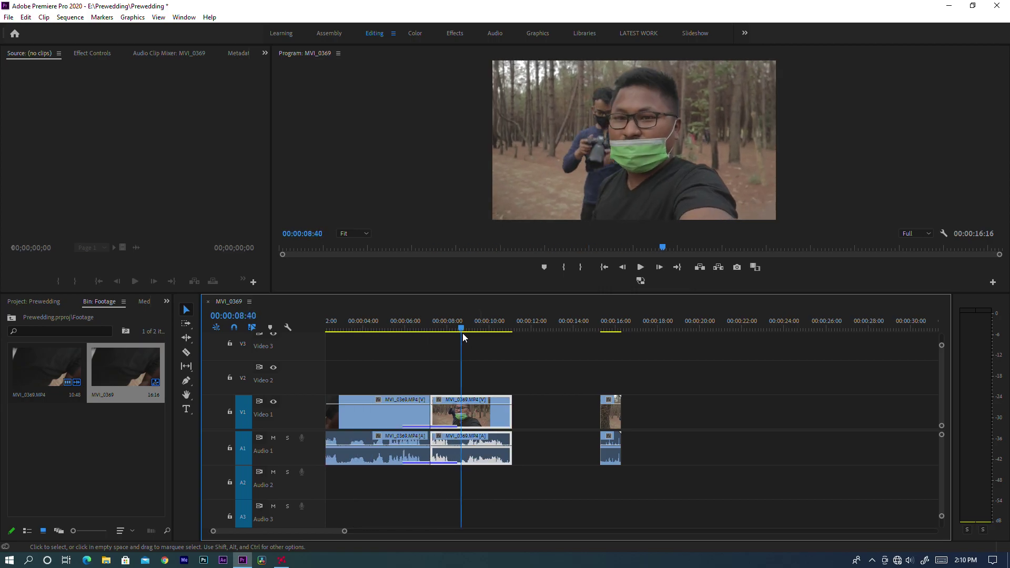
{"action": "key", "text": "space"}
Step: Preview the short separate segment after the gap and delete it from the timeline
{"action": "left_click", "coordinate": [603, 327]}
{"action": "key", "text": "space"}
{"action": "key", "text": "equal"}
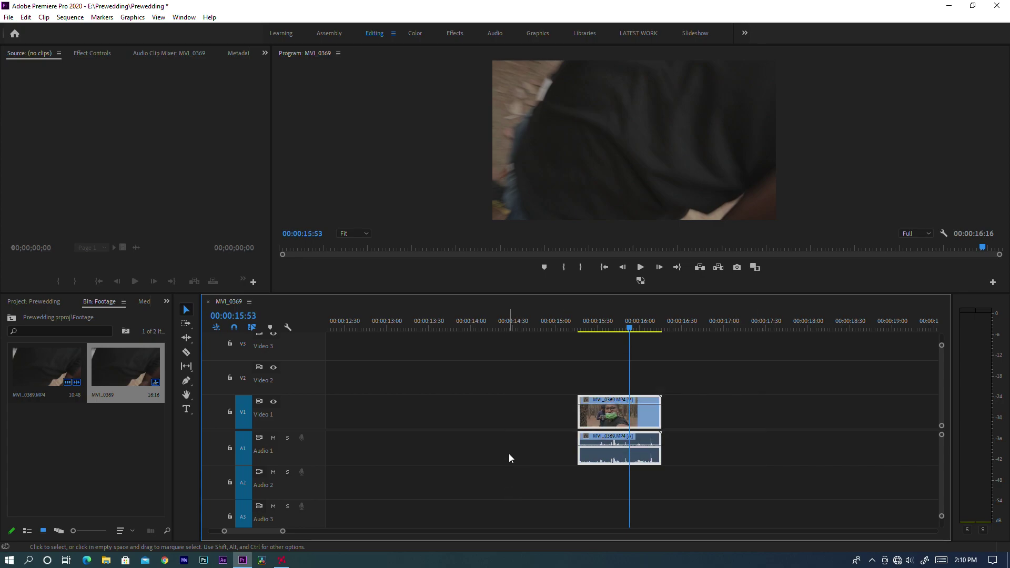
{"action": "key", "text": "equal"}
{"action": "key", "text": "minus"}
{"action": "key", "text": "minus"}
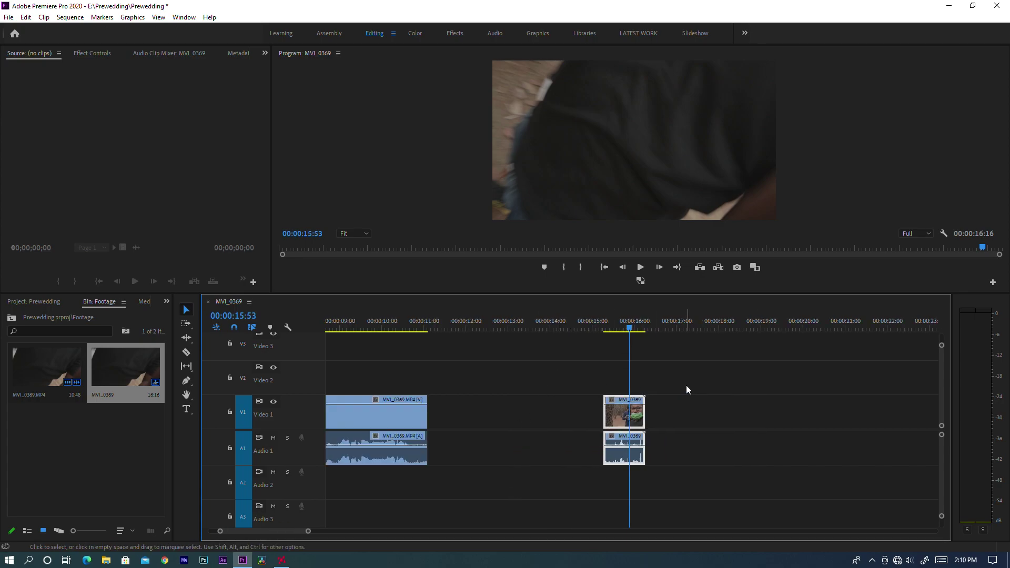
{"action": "key", "text": "Delete"}
Step: Switch to the Color workspace and scrub through the sequence, returning the playhead to 00:00:00:00
{"action": "left_click", "coordinate": [363, 329]}
{"action": "scroll", "coordinate": [371, 344], "scroll_direction": "up", "scroll_amount": 5}
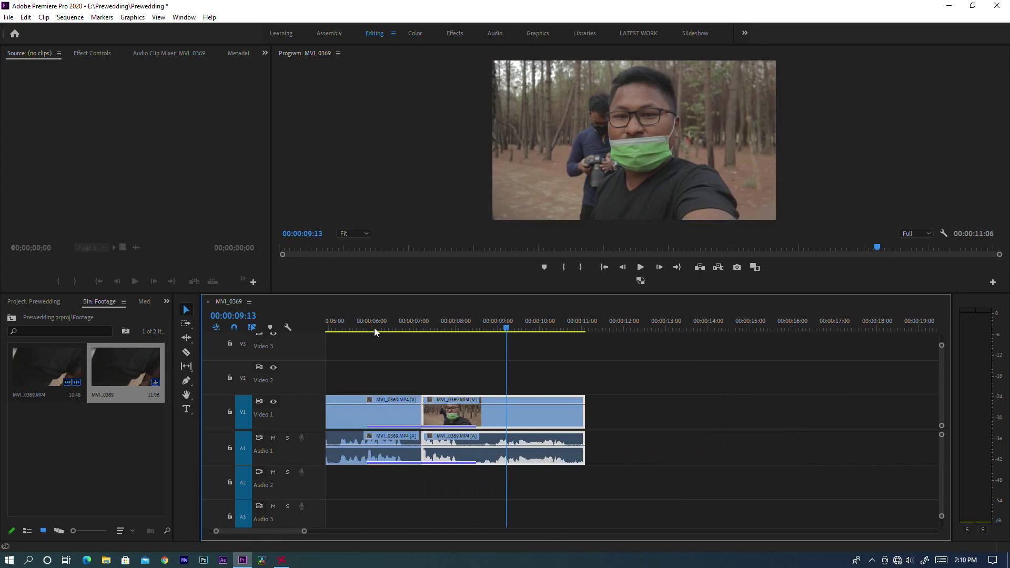
{"action": "scroll", "coordinate": [376, 348], "scroll_direction": "up", "scroll_amount": 3}
{"action": "left_click", "coordinate": [415, 34]}
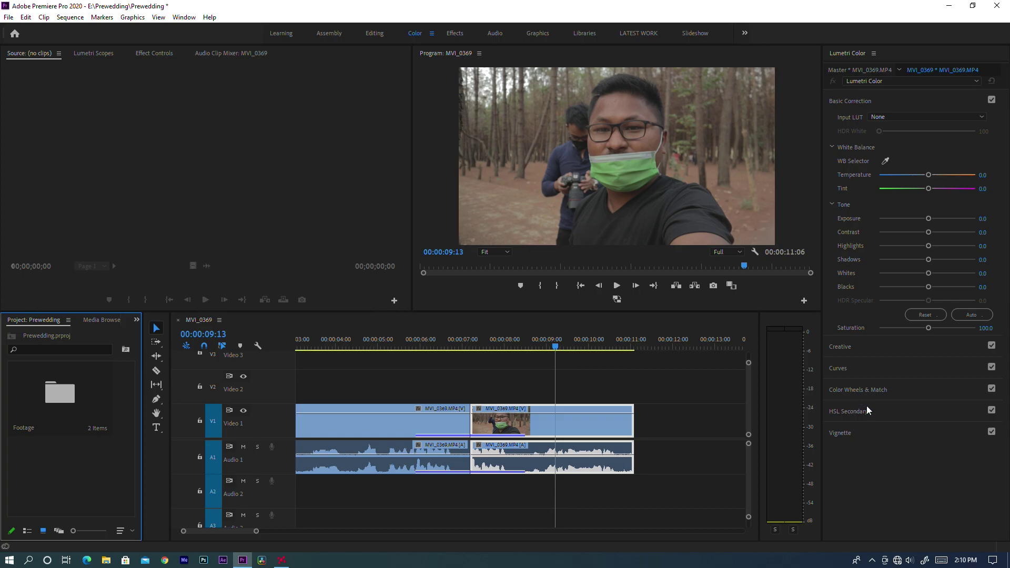
{"action": "left_click_drag", "start_coordinate": [514, 344], "coordinate": [627, 348]}
{"action": "left_click_drag", "start_coordinate": [257, 530], "coordinate": [531, 530]}
{"action": "left_click_drag", "start_coordinate": [341, 348], "coordinate": [252, 358]}
{"action": "key", "text": "="}
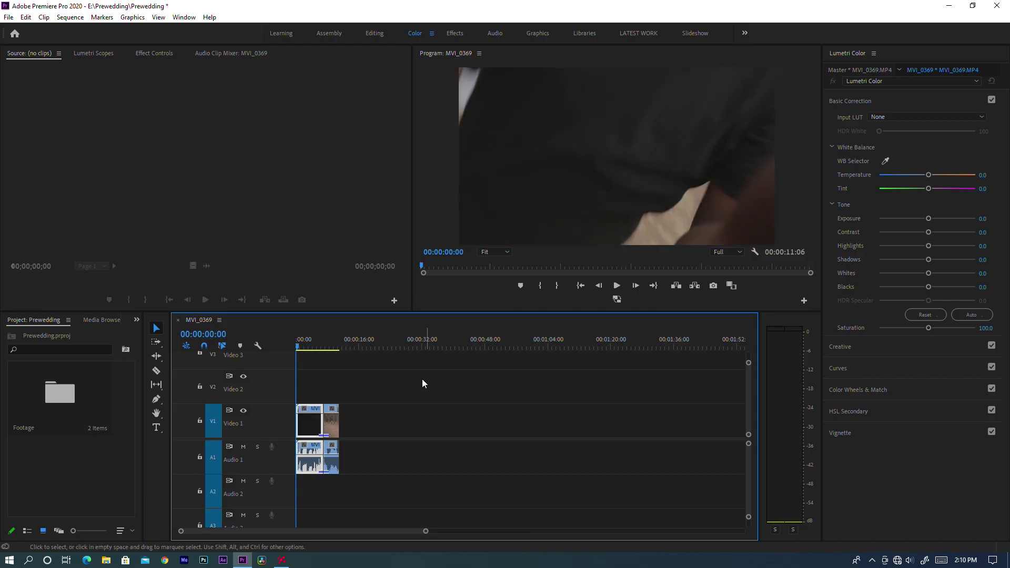
{"action": "key", "text": "="}
{"action": "key", "text": "="}
Step: Widen the panel group showing Effects and bring the Project panel forward
{"action": "key", "text": "shift+7"}
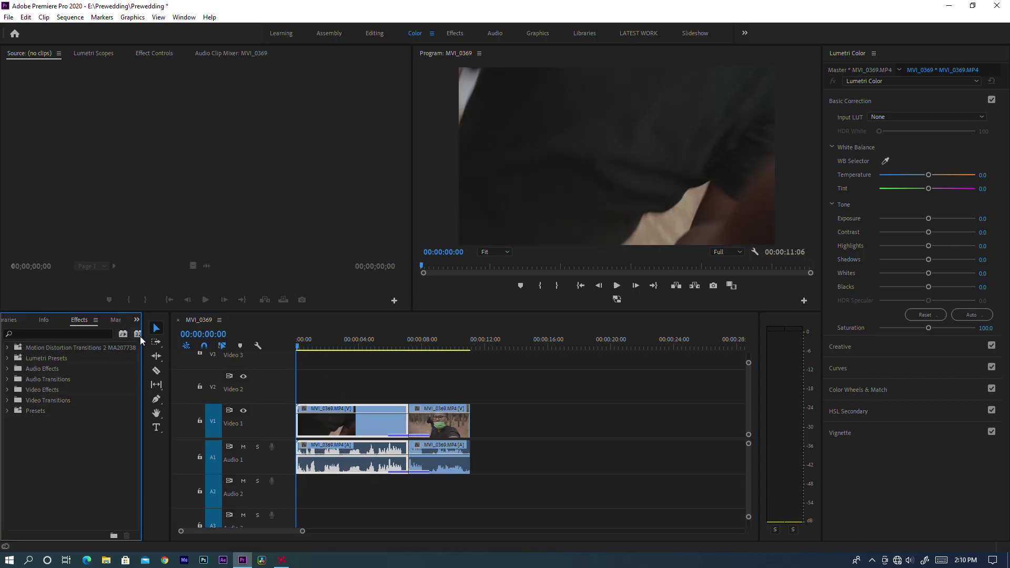
{"action": "left_click_drag", "start_coordinate": [141, 340], "coordinate": [238, 340]}
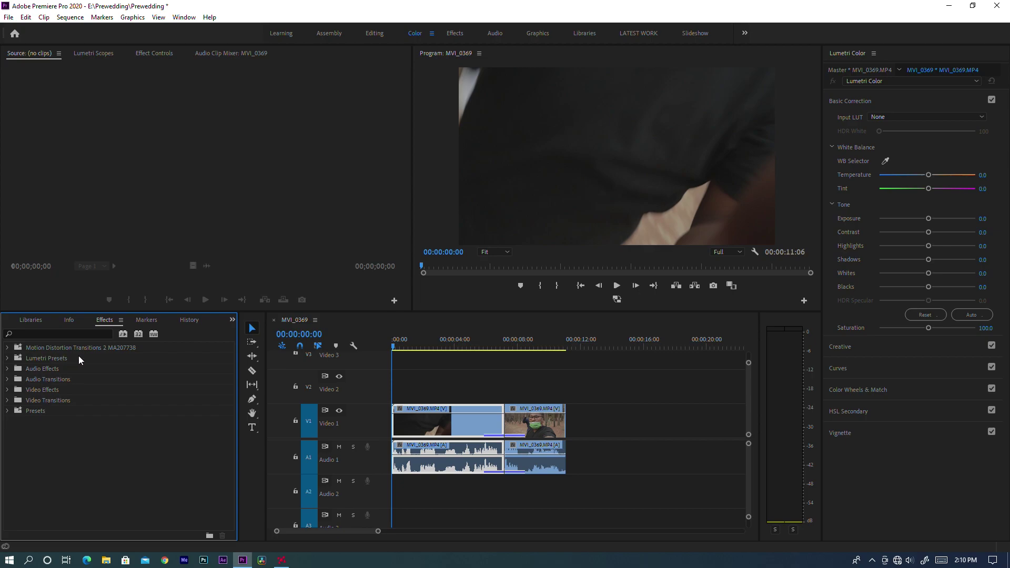
{"action": "left_click", "coordinate": [34, 320]}
{"action": "left_click", "coordinate": [31, 321]}
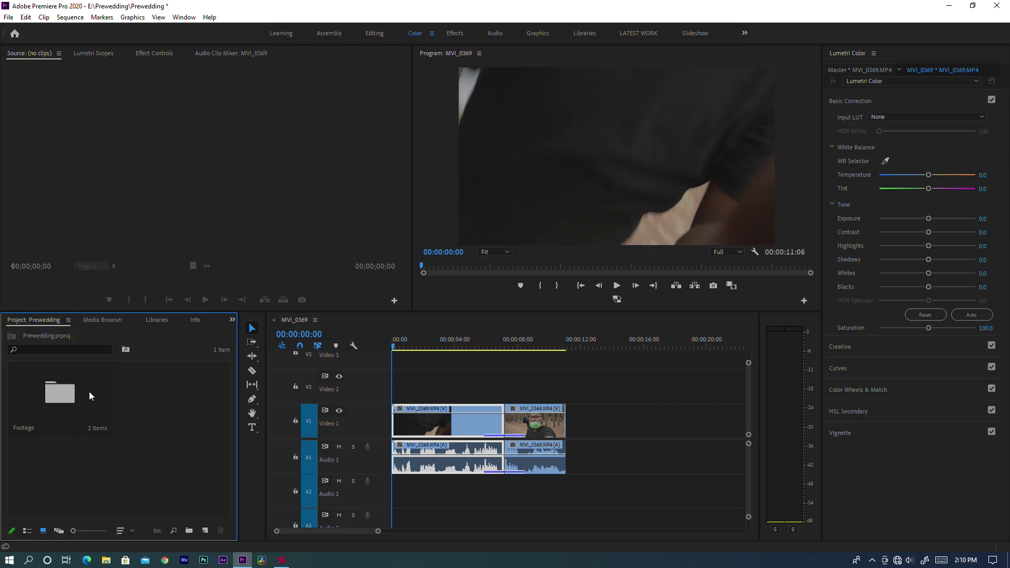
Step: Browse to the Da folder on drive D: in the Media Browser and place LOGO on track V1 after the clips
{"action": "left_click", "coordinate": [103, 321]}
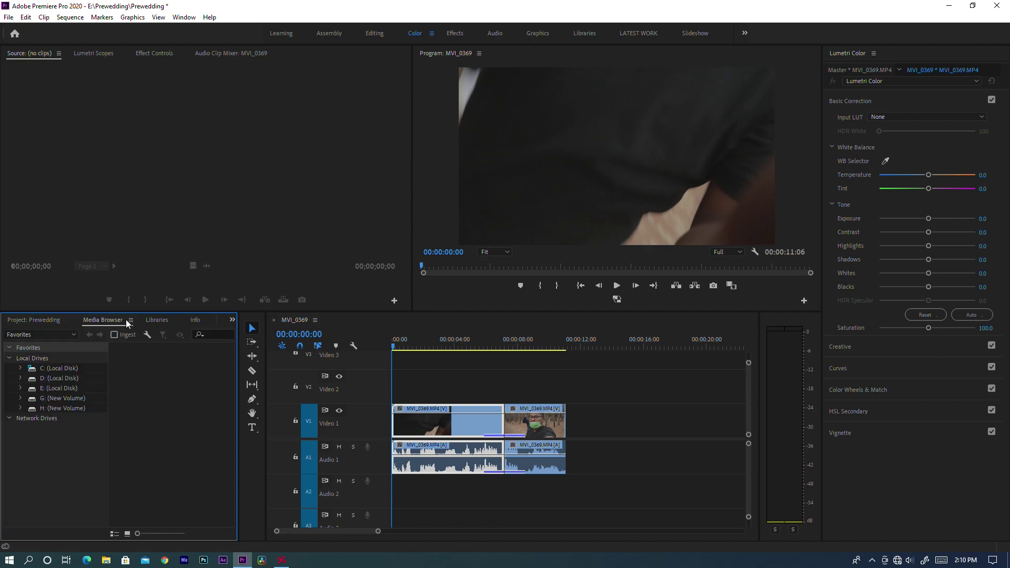
{"action": "left_click", "coordinate": [52, 379]}
{"action": "double_click", "coordinate": [119, 410]}
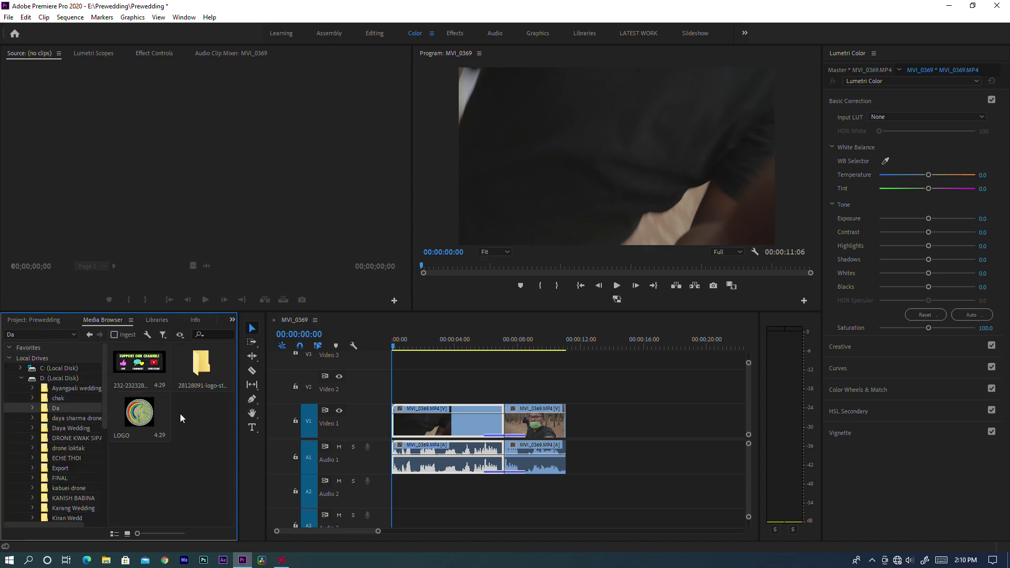
{"action": "left_click_drag", "start_coordinate": [141, 427], "coordinate": [604, 442]}
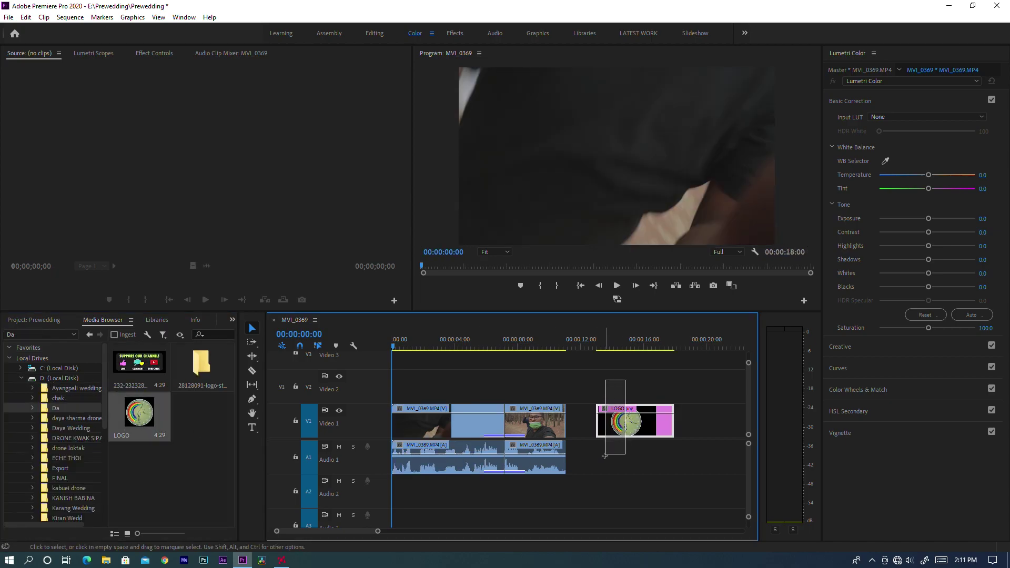
Step: Delete the LOGO clip from the timeline, select the remaining clips and collapse drive D: in the Media Browser
{"action": "key", "text": "Delete"}
{"action": "left_click", "coordinate": [196, 447]}
{"action": "left_click_drag", "start_coordinate": [646, 386], "coordinate": [455, 452]}
{"action": "left_click", "coordinate": [183, 465]}
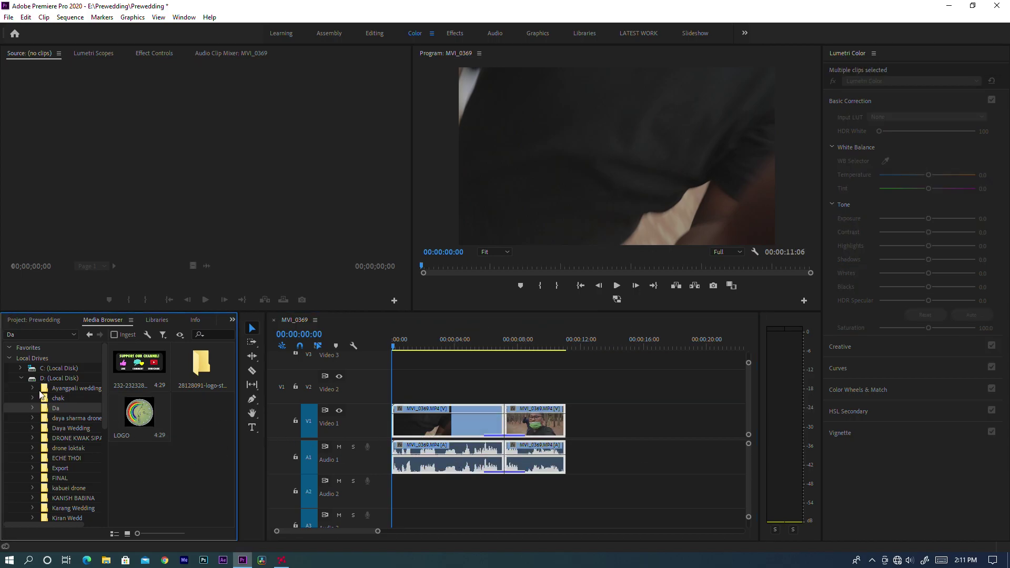
{"action": "left_click", "coordinate": [21, 379]}
Step: Look through the Info, Effects and Markers panels, including the Presets, Video Transitions and Motion Distortion Transitions folders
{"action": "left_click", "coordinate": [190, 319]}
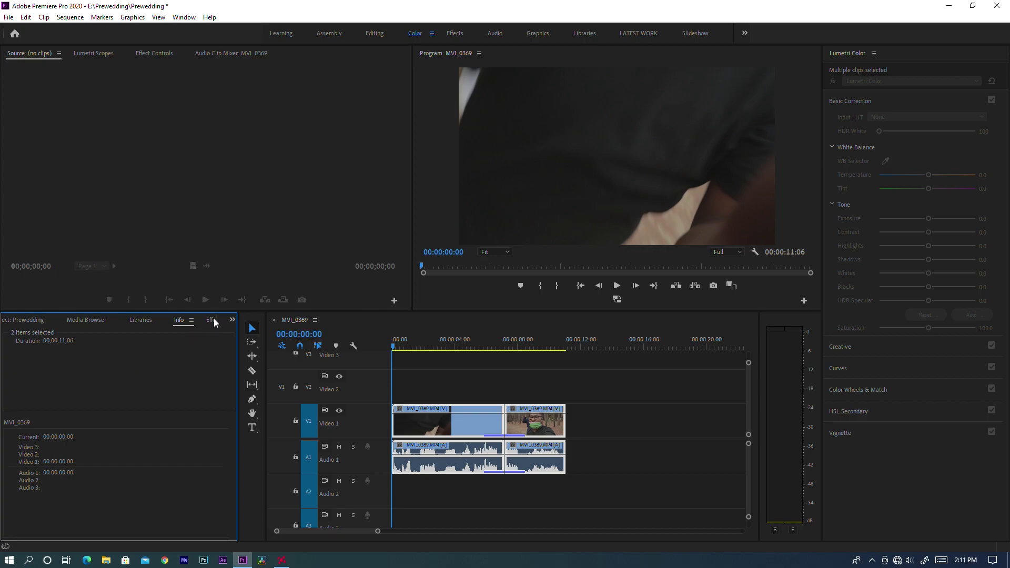
{"action": "left_click", "coordinate": [213, 320]}
{"action": "left_click", "coordinate": [8, 411]}
{"action": "left_click", "coordinate": [7, 410]}
{"action": "left_click", "coordinate": [7, 400]}
{"action": "left_click", "coordinate": [8, 400]}
{"action": "left_click", "coordinate": [9, 348]}
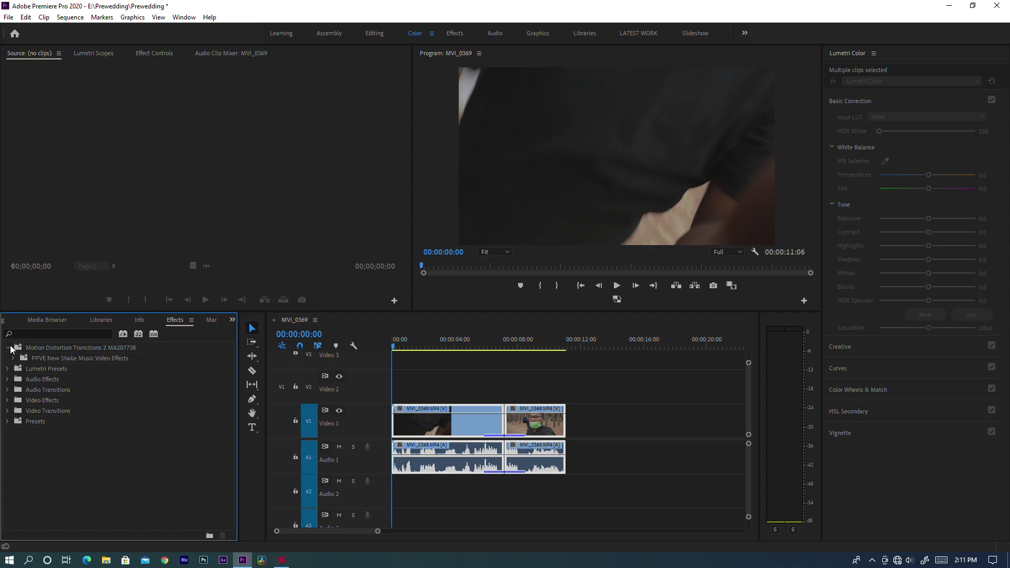
{"action": "left_click", "coordinate": [10, 349]}
{"action": "left_click", "coordinate": [212, 321]}
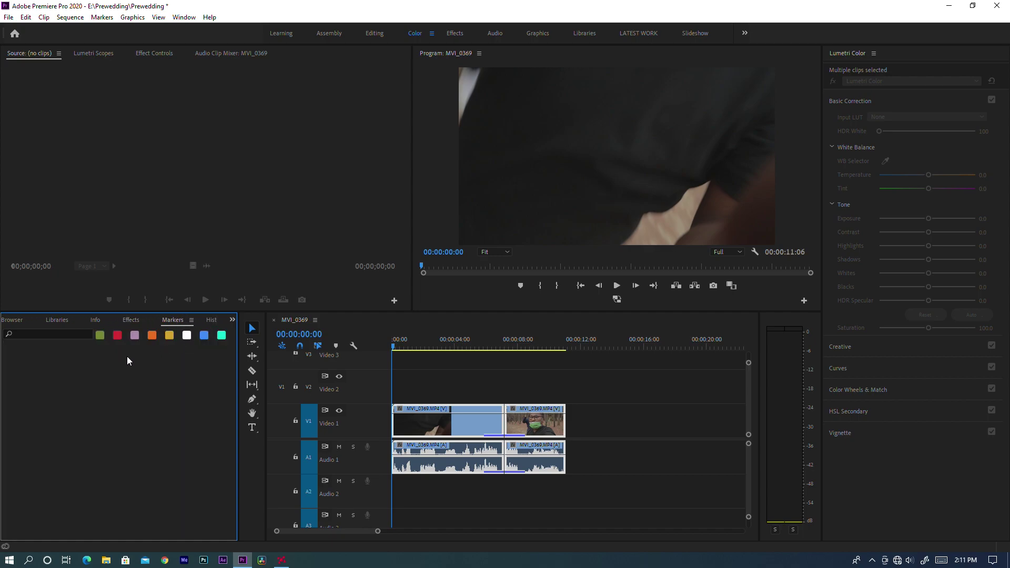
{"action": "left_click", "coordinate": [482, 341]}
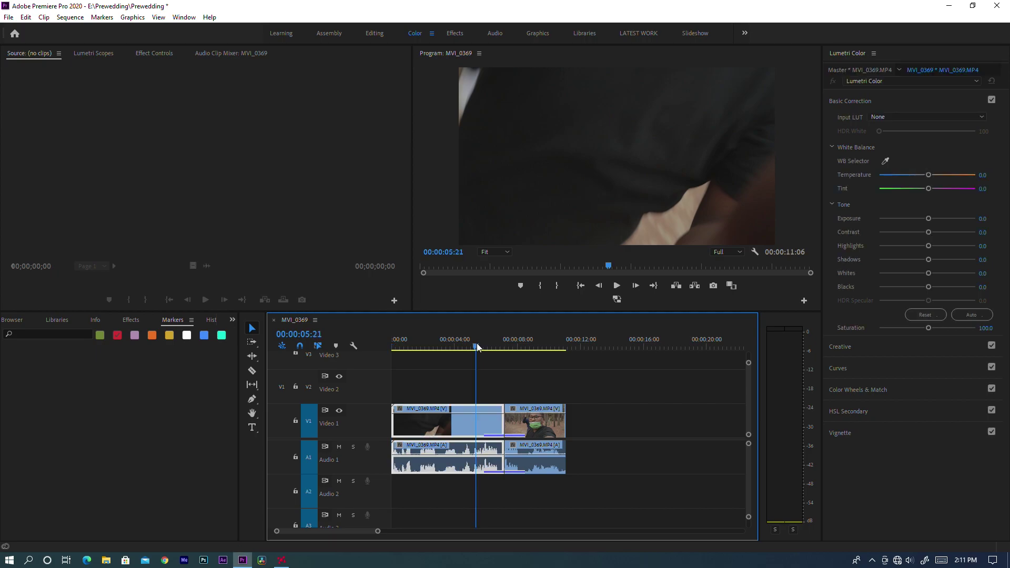
Step: Step back through the project's History states to New/Open
{"action": "left_click", "coordinate": [214, 322]}
{"action": "left_click", "coordinate": [212, 321]}
{"action": "left_click", "coordinate": [95, 376]}
{"action": "left_click", "coordinate": [73, 400]}
{"action": "left_click", "coordinate": [85, 429]}
{"action": "scroll", "coordinate": [89, 431], "scroll_direction": "up", "scroll_amount": 1}
{"action": "scroll", "coordinate": [89, 431], "scroll_direction": "up", "scroll_amount": 1}
{"action": "left_click", "coordinate": [46, 334]}
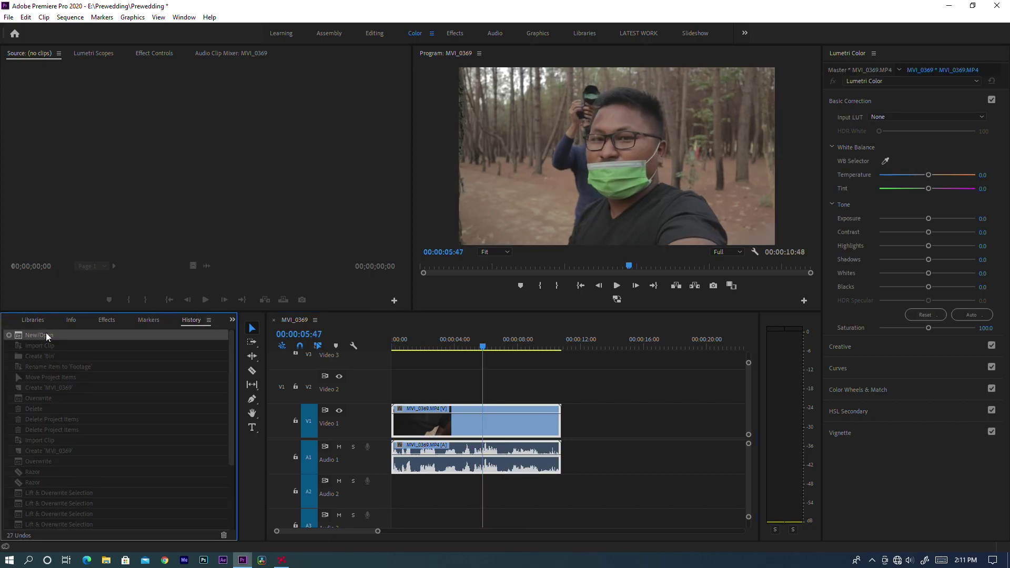
Step: Try several History states and restore the project to the second Create 'MVI_0369' state
{"action": "left_click", "coordinate": [79, 388]}
{"action": "left_click", "coordinate": [79, 457]}
{"action": "left_click", "coordinate": [95, 492]}
{"action": "scroll", "coordinate": [100, 491], "scroll_direction": "down", "scroll_amount": 2}
{"action": "left_click", "coordinate": [60, 441]}
{"action": "scroll", "coordinate": [83, 516], "scroll_direction": "down", "scroll_amount": 2}
{"action": "scroll", "coordinate": [92, 468], "scroll_direction": "up", "scroll_amount": 3}
{"action": "left_click", "coordinate": [71, 451]}
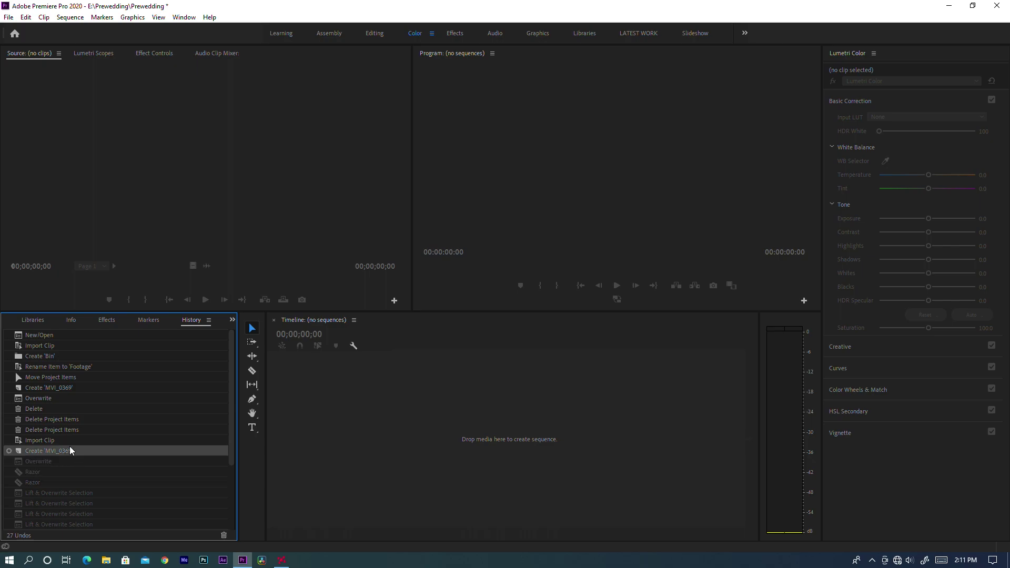
Step: View the Info panel and the list of hidden panels, and return to History
{"action": "left_click", "coordinate": [232, 320]}
{"action": "left_click", "coordinate": [251, 367]}
{"action": "left_click", "coordinate": [231, 319]}
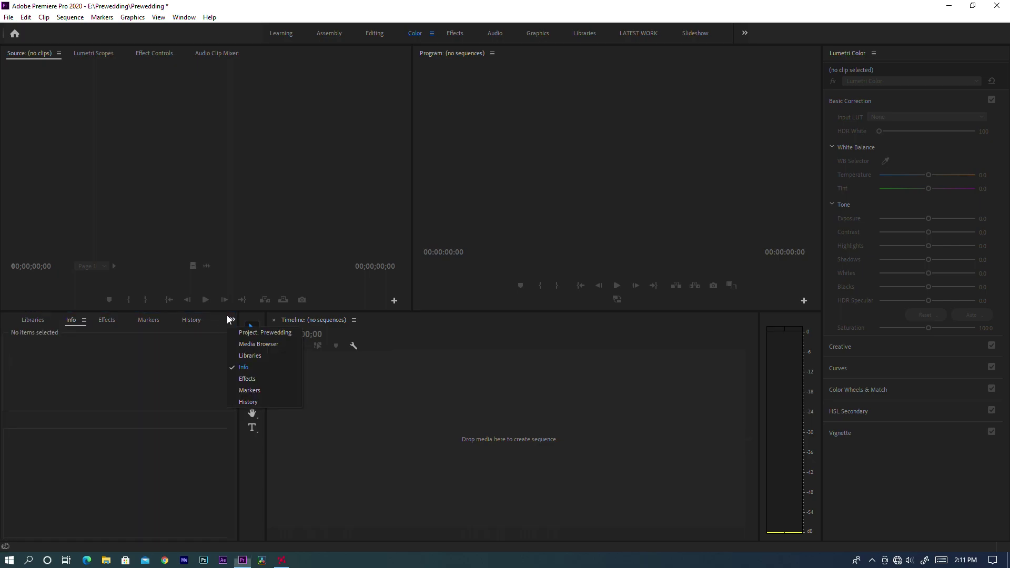
{"action": "left_click", "coordinate": [201, 320]}
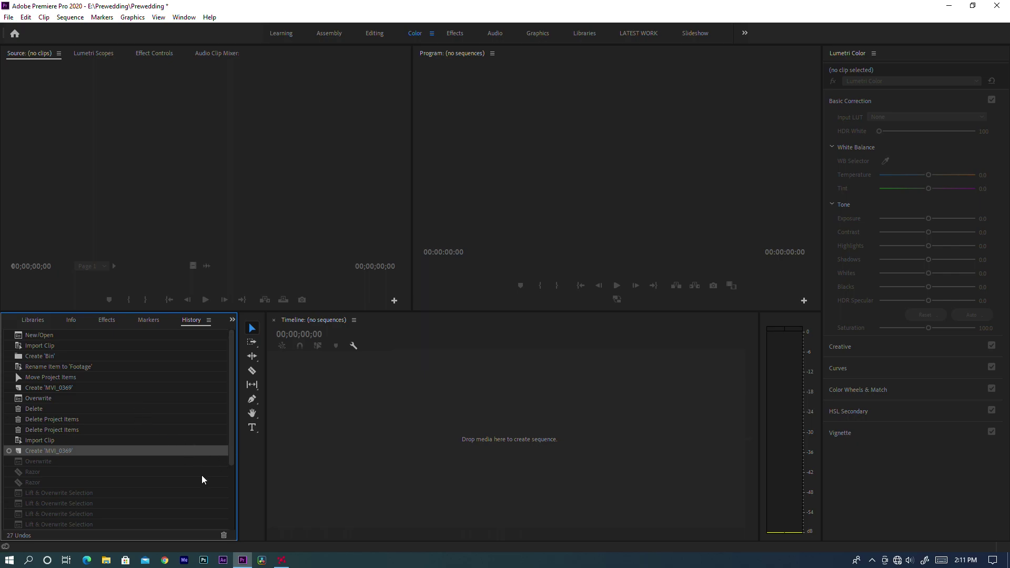
Step: Create a new sequence from MVI_0369.MP4 in the Footage bin and preview it by scrubbing and playing
{"action": "key", "text": "shift+1"}
{"action": "double_click", "coordinate": [67, 402]}
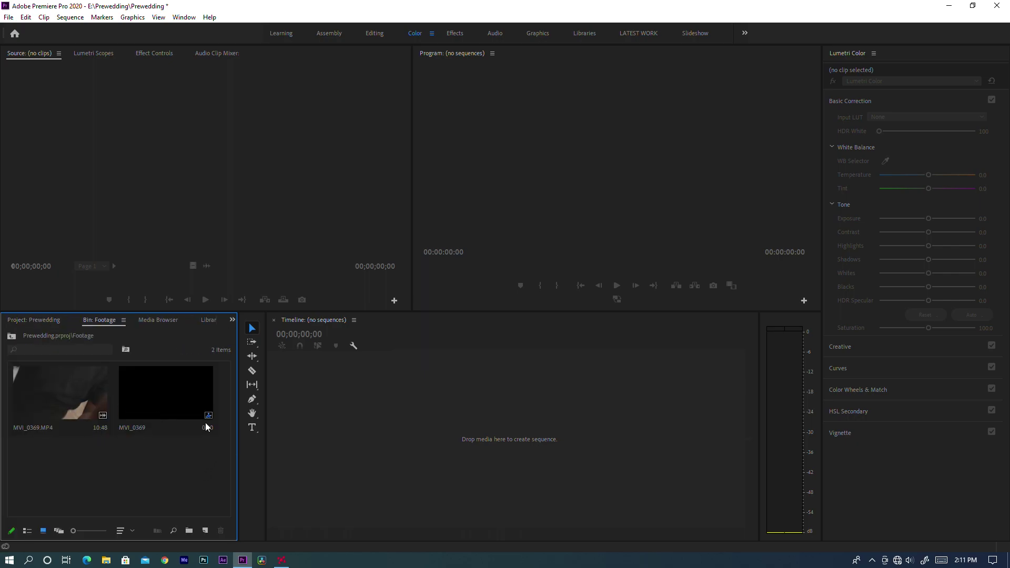
{"action": "left_click_drag", "start_coordinate": [67, 413], "coordinate": [326, 410]}
{"action": "key", "text": "space"}
{"action": "left_click_drag", "start_coordinate": [429, 346], "coordinate": [481, 346]}
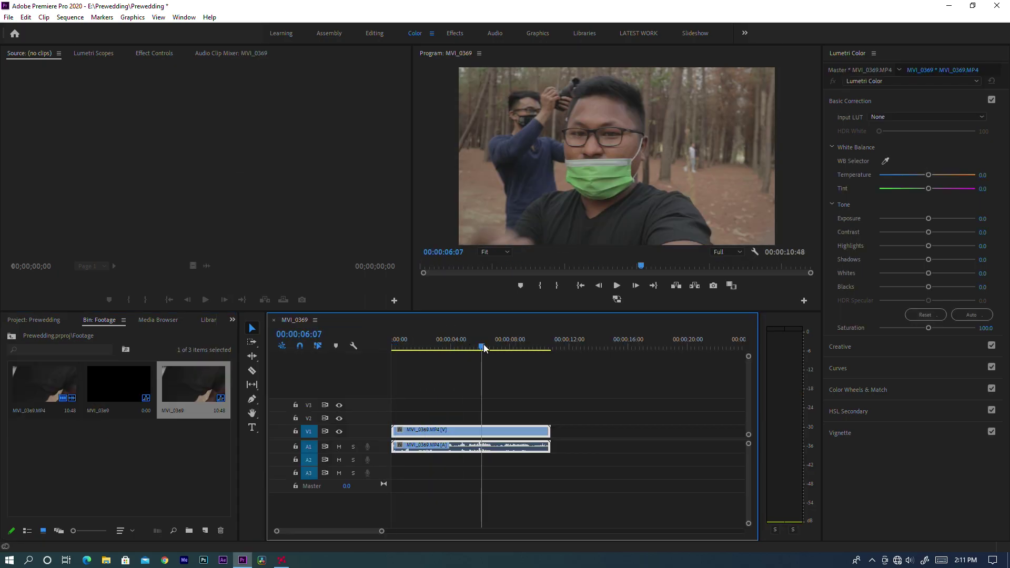
{"action": "key", "text": "space"}
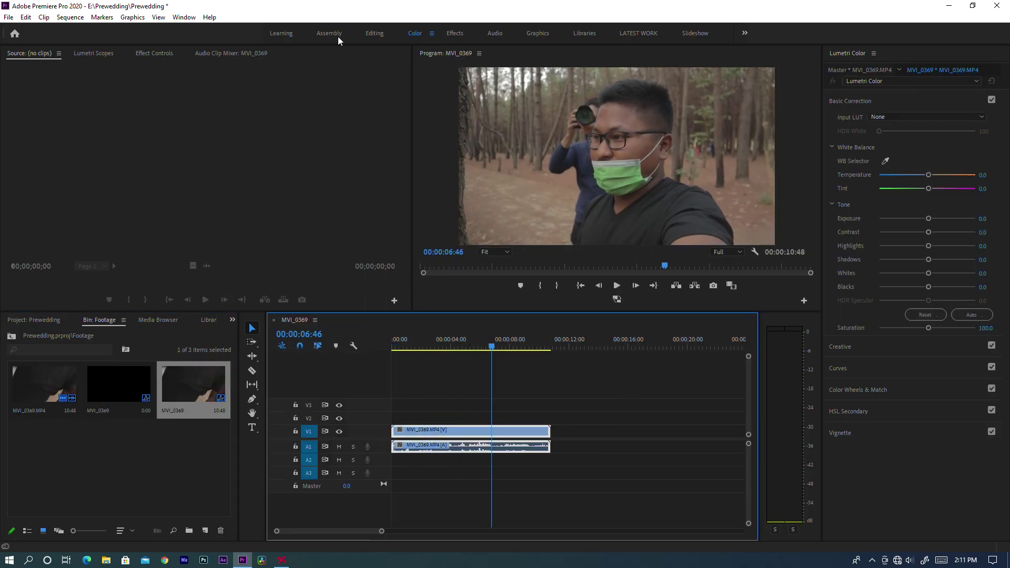
Step: Reset the Color workspace to its saved layout and scrub the sequence to about 00:00:04:46
{"action": "left_click", "coordinate": [184, 17]}
{"action": "mouse_move", "coordinate": [221, 30]}
{"action": "left_click", "coordinate": [368, 183]}
{"action": "left_click_drag", "start_coordinate": [333, 366], "coordinate": [374, 366]}
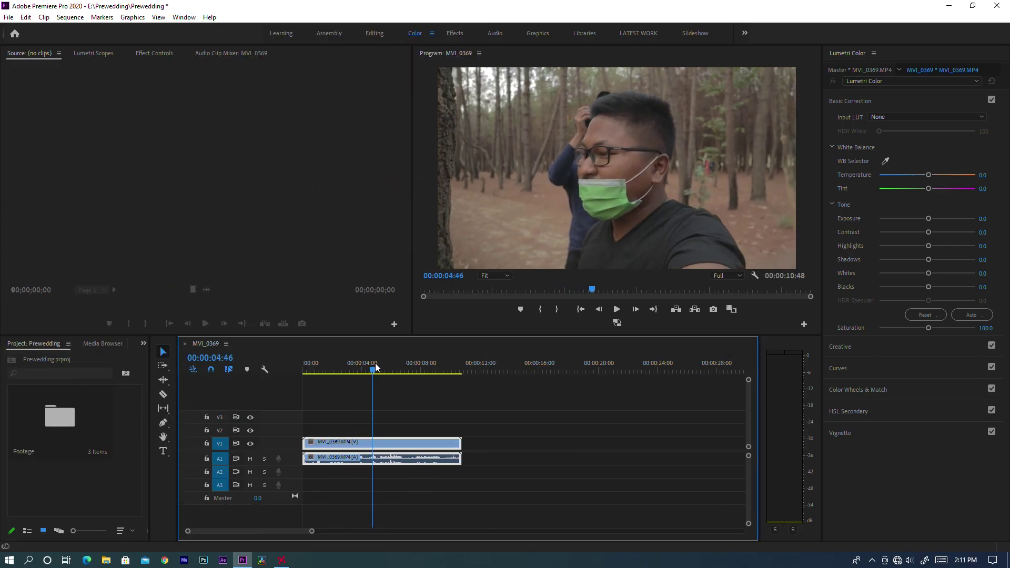
Step: Expand all tracks of the MVI_0369 timeline and play the sequence on briefly to about 00:00:05:12
{"action": "left_click", "coordinate": [299, 382]}
{"action": "left_click", "coordinate": [265, 369]}
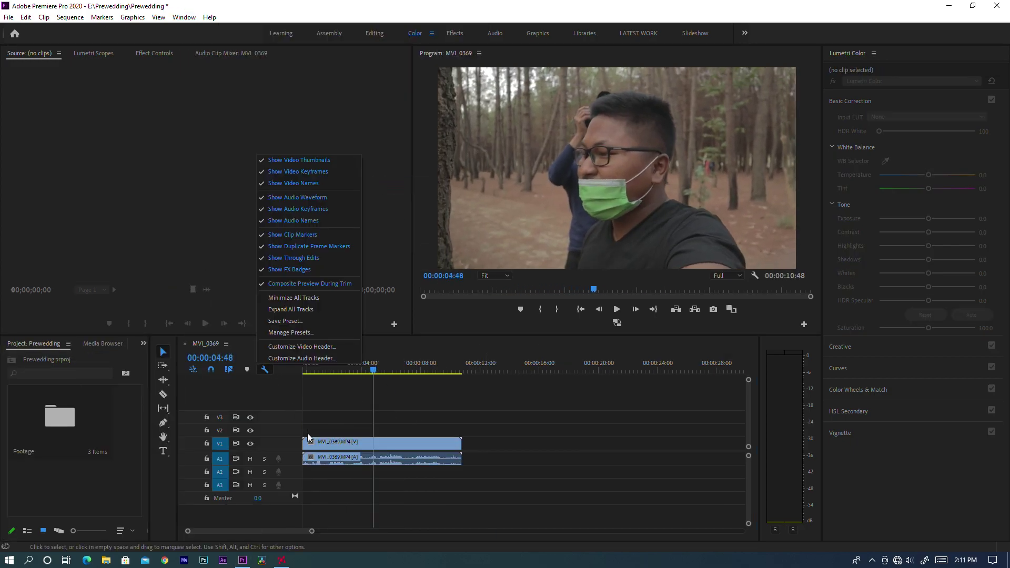
{"action": "left_click", "coordinate": [303, 310]}
{"action": "key", "text": "space"}
{"action": "key", "text": "space"}
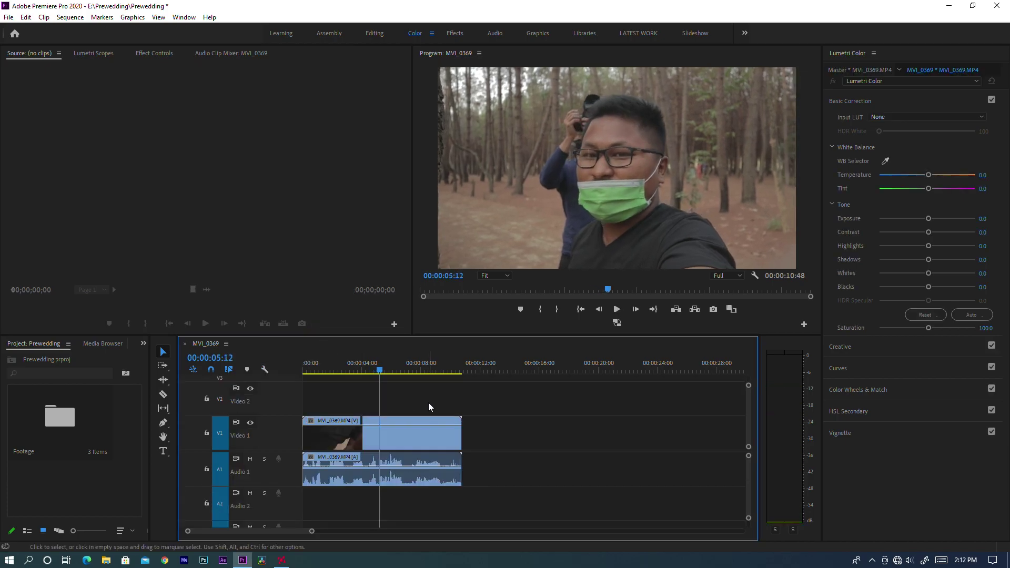
Step: Zoom the timeline in and out, and play the sequence from its beginning
{"action": "key", "text": "equal"}
{"action": "key", "text": "equal"}
{"action": "key", "text": "equal"}
{"action": "key", "text": "minus"}
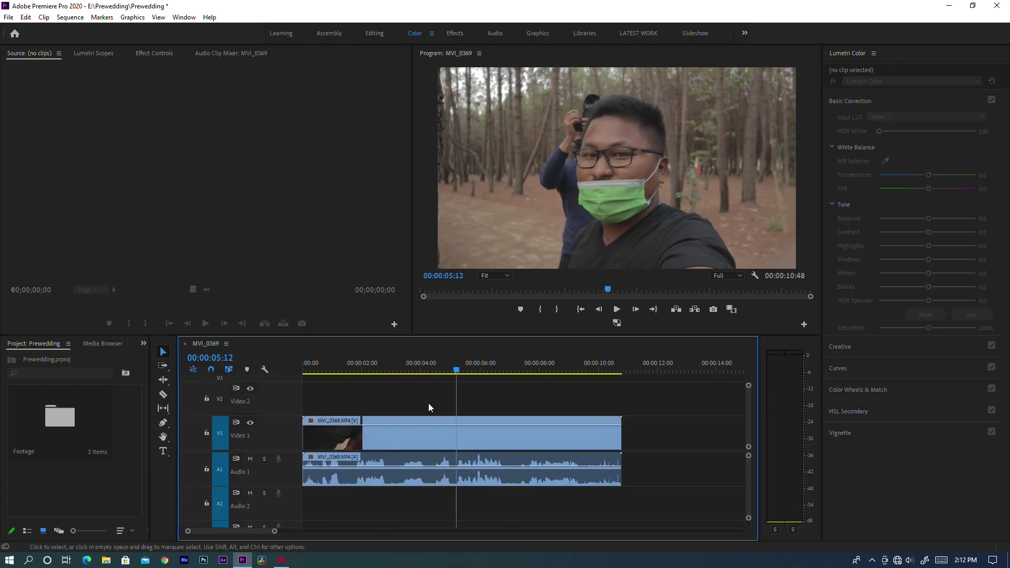
{"action": "key", "text": "equal"}
{"action": "key", "text": "minus"}
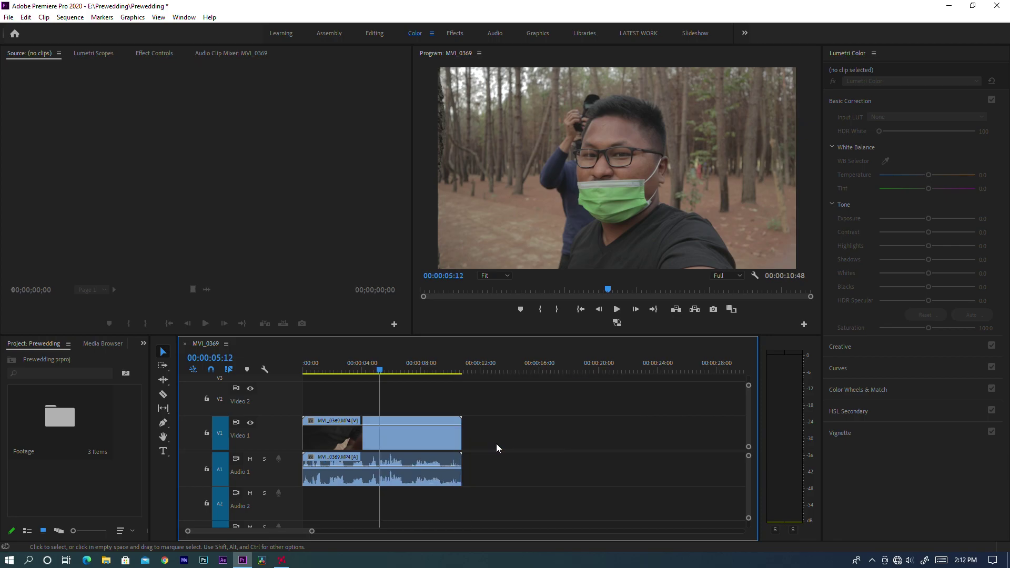
{"action": "left_click", "coordinate": [493, 445]}
{"action": "key", "text": "equal"}
{"action": "key", "text": "space"}
{"action": "key", "text": "minus"}
{"action": "left_click", "coordinate": [304, 372]}
{"action": "left_click", "coordinate": [431, 402]}
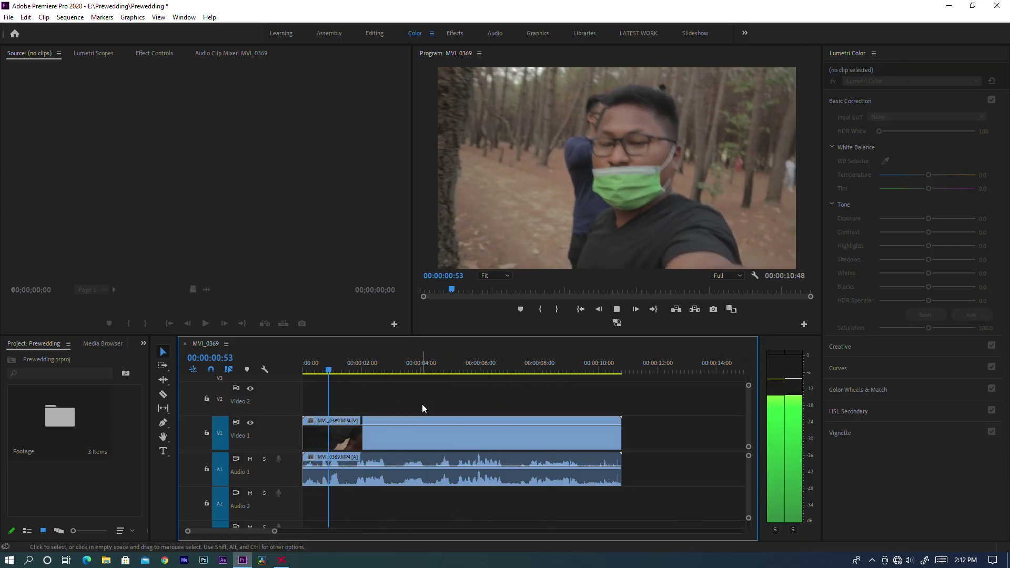
{"action": "key", "text": "space"}
Step: Set the playhead to 00:00:01:34 and cut the clip there and at about 3.2 and 4.4 seconds with the Razor tool
{"action": "key", "text": "equal"}
{"action": "left_click_drag", "start_coordinate": [383, 364], "coordinate": [397, 360]}
{"action": "left_click", "coordinate": [163, 365]}
{"action": "key", "text": "c"}
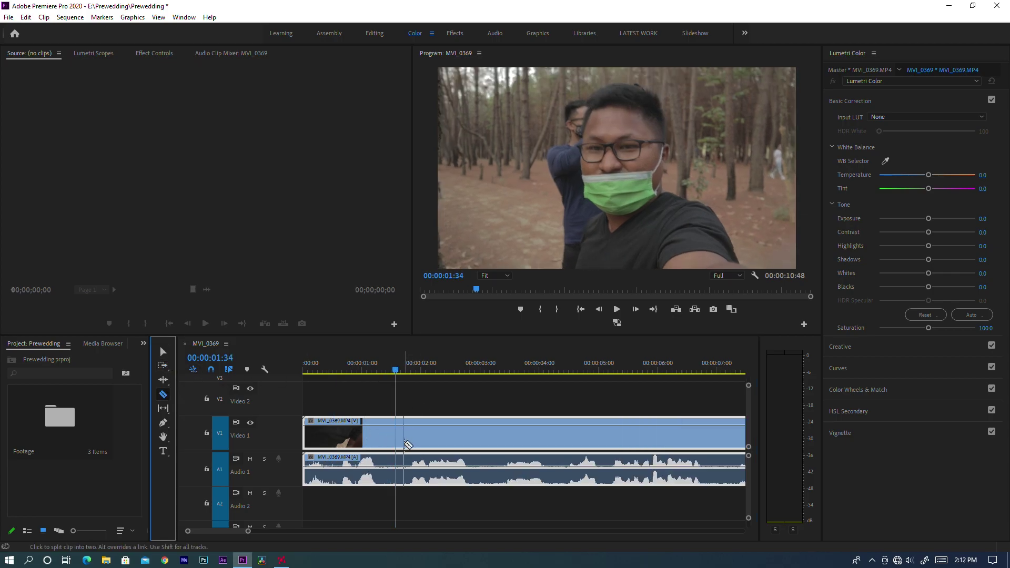
{"action": "left_click", "coordinate": [395, 434]}
{"action": "left_click", "coordinate": [493, 435]}
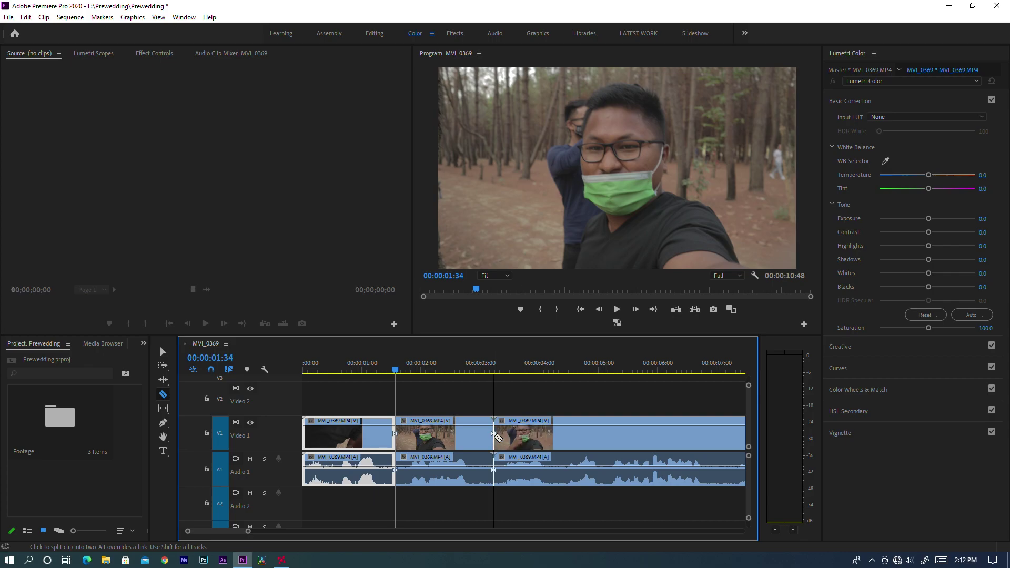
{"action": "left_click", "coordinate": [565, 435]}
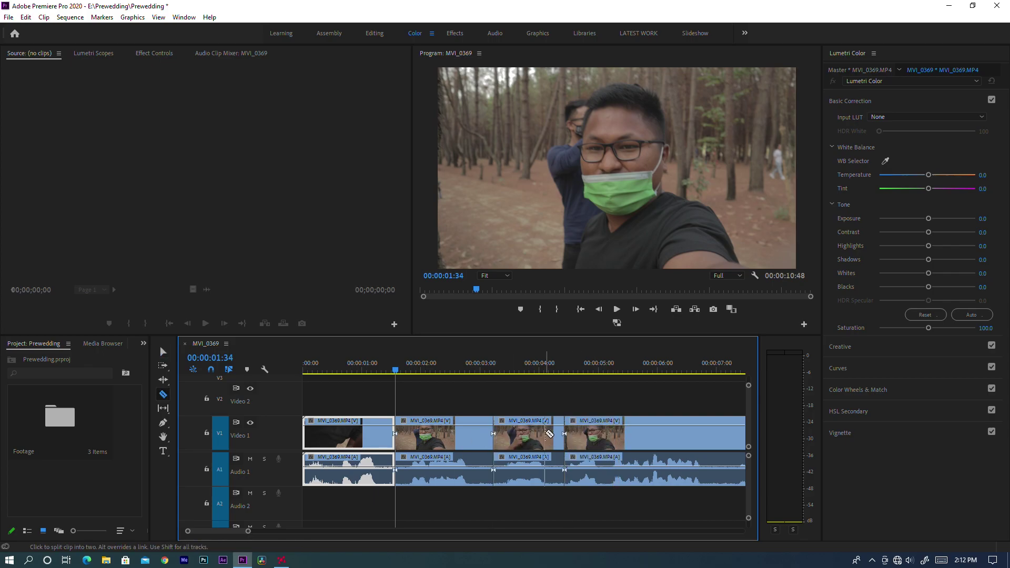
Step: Try the Slip tool on the third segment, and delete the third and second segments with the Selection tool
{"action": "left_click", "coordinate": [163, 408]}
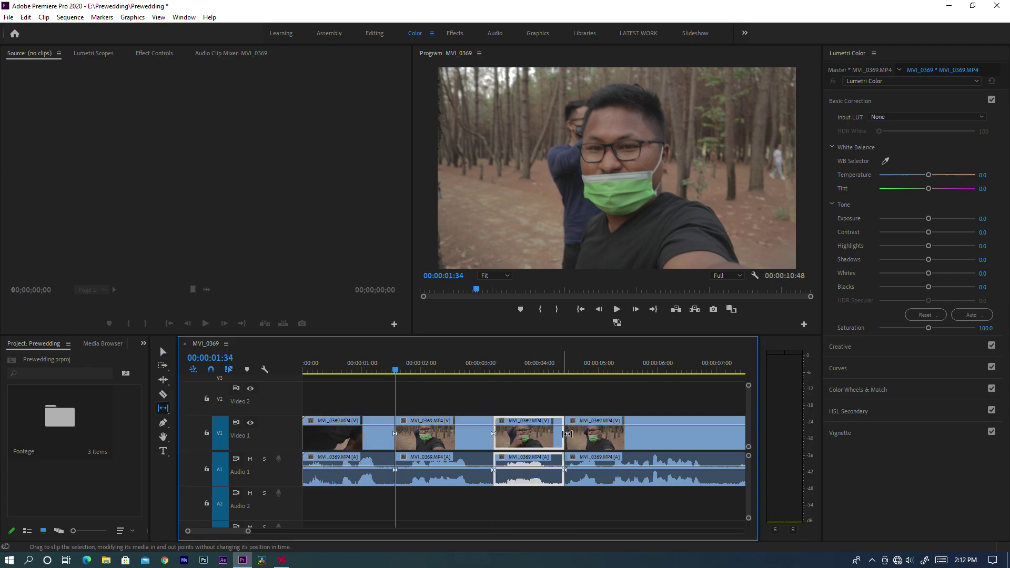
{"action": "left_click", "coordinate": [161, 349]}
{"action": "left_click_drag", "start_coordinate": [537, 396], "coordinate": [522, 450]}
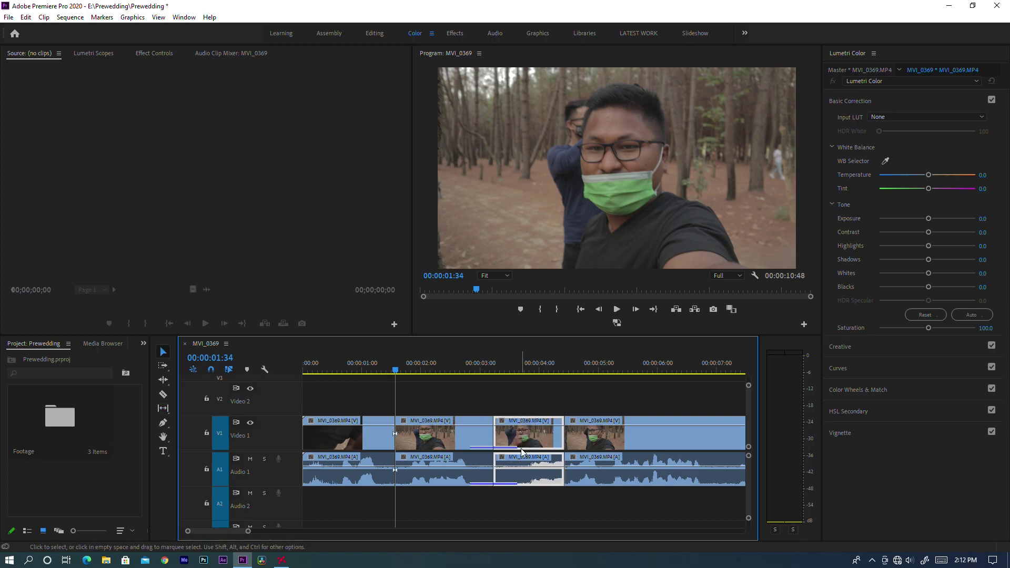
{"action": "key", "text": "Delete"}
{"action": "left_click", "coordinate": [465, 437]}
{"action": "key", "text": "Delete"}
Step: Undo the latest series of timeline edits in MVI_0369, back to an empty timeline
{"action": "key", "text": "ctrl+z"}
{"action": "key", "text": "ctrl+z"}
{"action": "key", "text": "ctrl+z"}
{"action": "key", "text": "ctrl+z"}
{"action": "key", "text": "ctrl+z"}
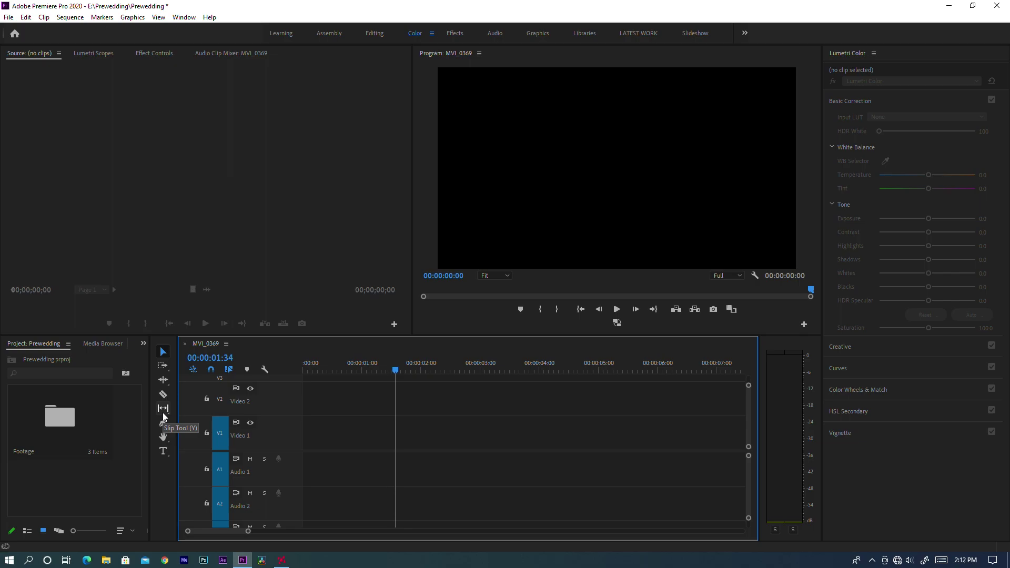
Step: Activate the Type tool, return to the Selection tool and place the playhead at 00:00:00:00
{"action": "left_click", "coordinate": [166, 451]}
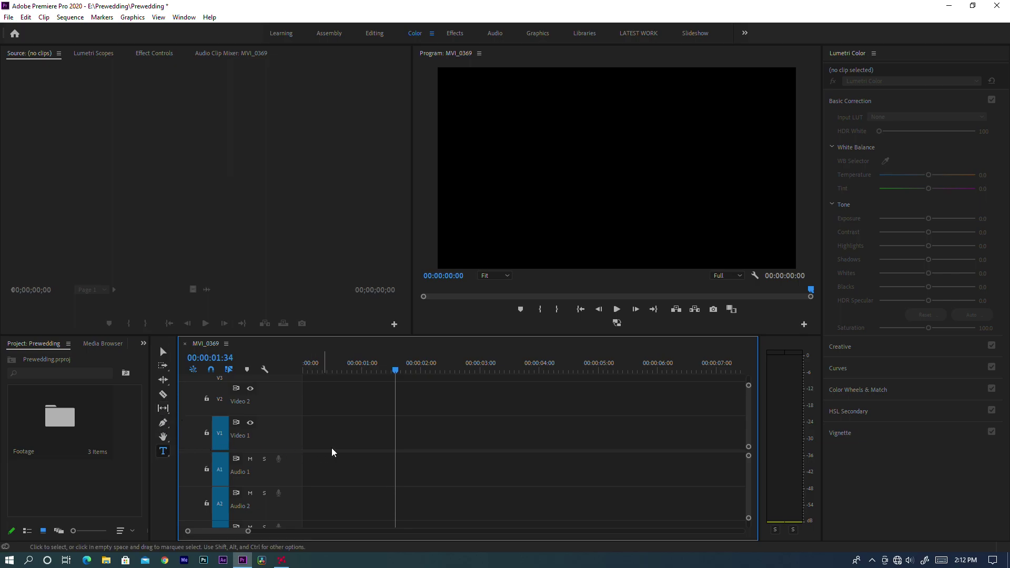
{"action": "key", "text": "v"}
{"action": "left_click", "coordinate": [302, 369]}
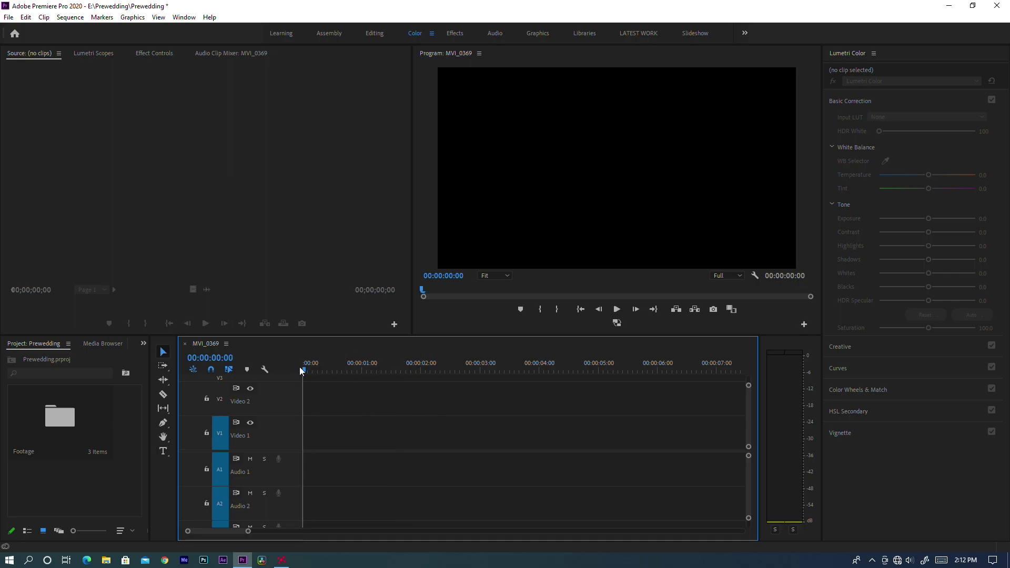